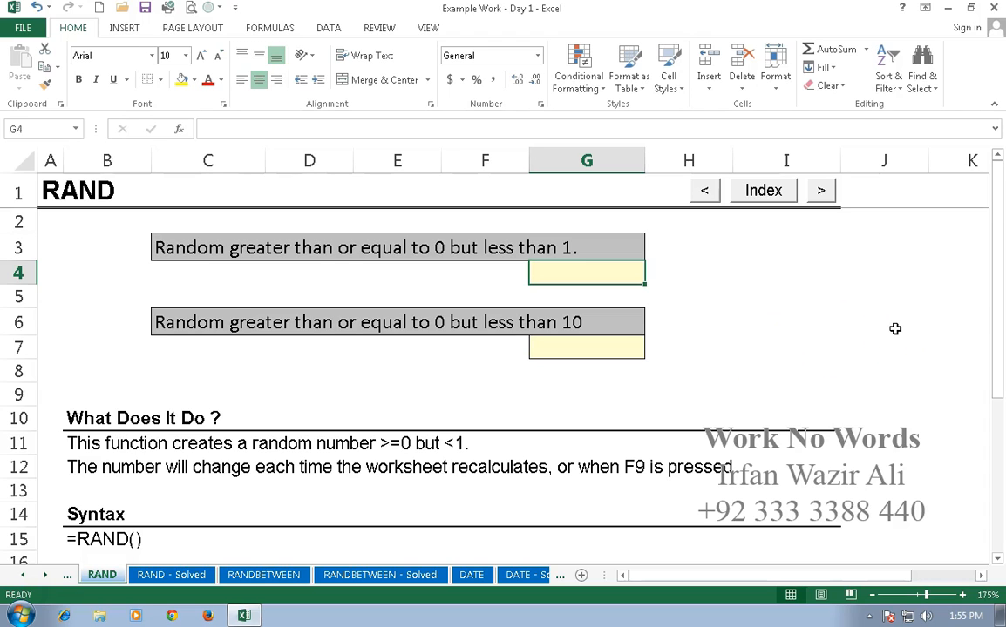
Enter the formula =RAND() in cell G4, under the heading for a random number less than 1.
type("=rand")
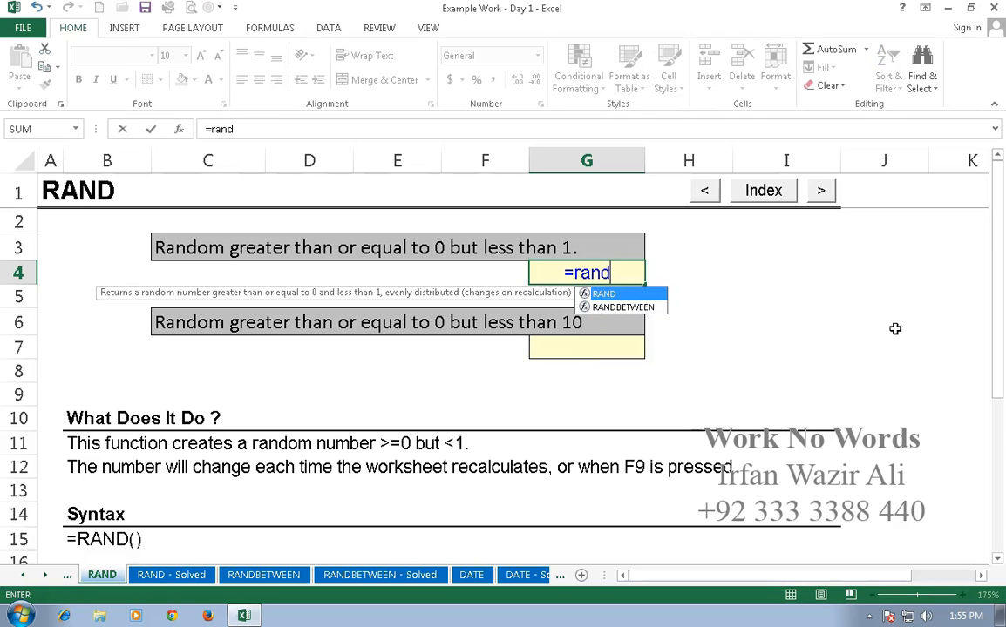
type("()")
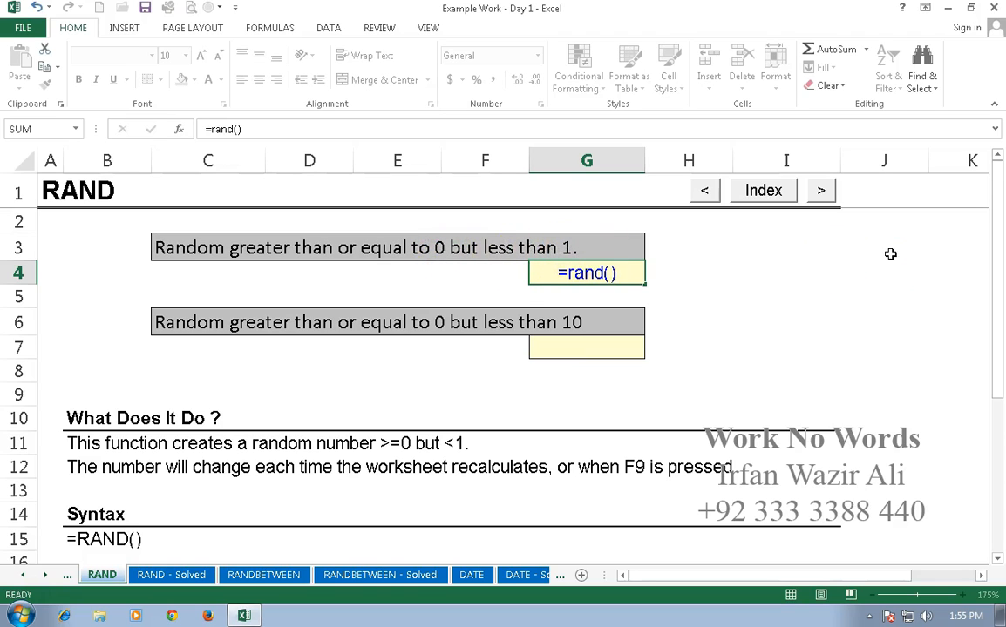
key("Return")
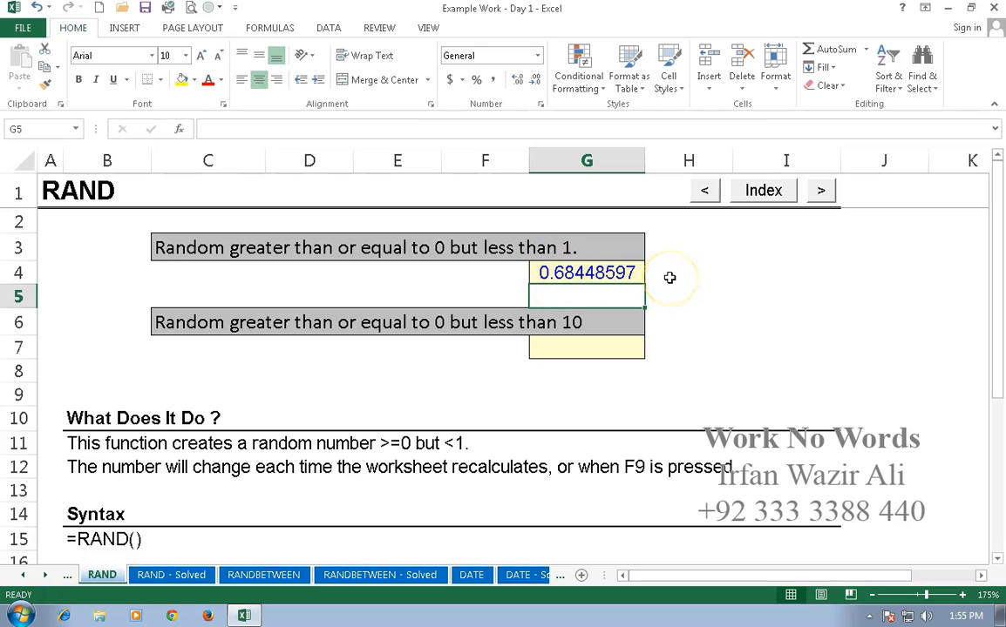
Recalculate the worksheet repeatedly to check how the random number in G4 changes.
key("F9")
key("F9")
key("F9")
key("F9")
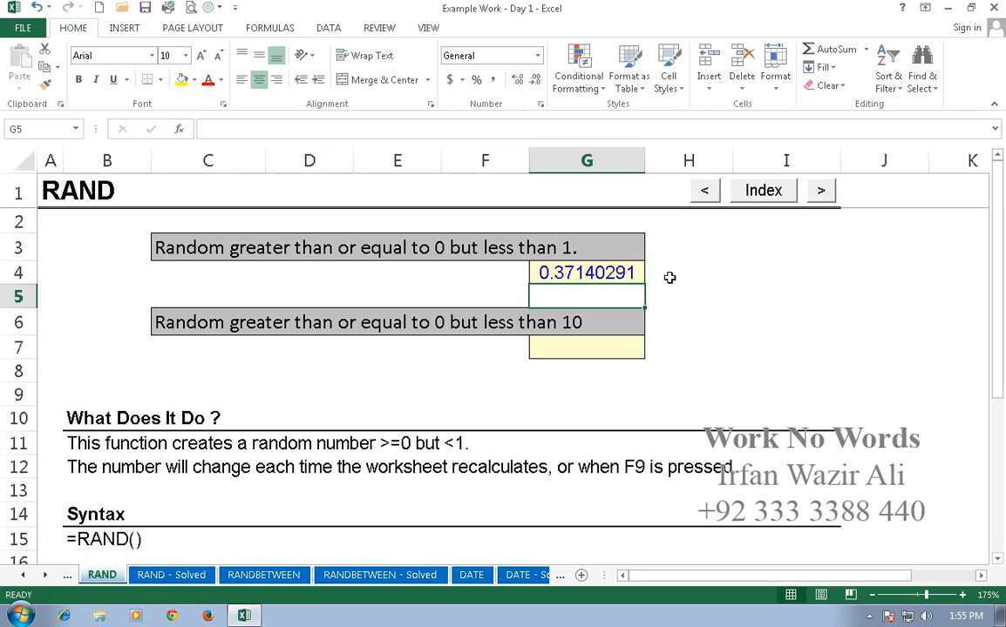
key("F9")
key("F9")
key("F9")
key("F9")
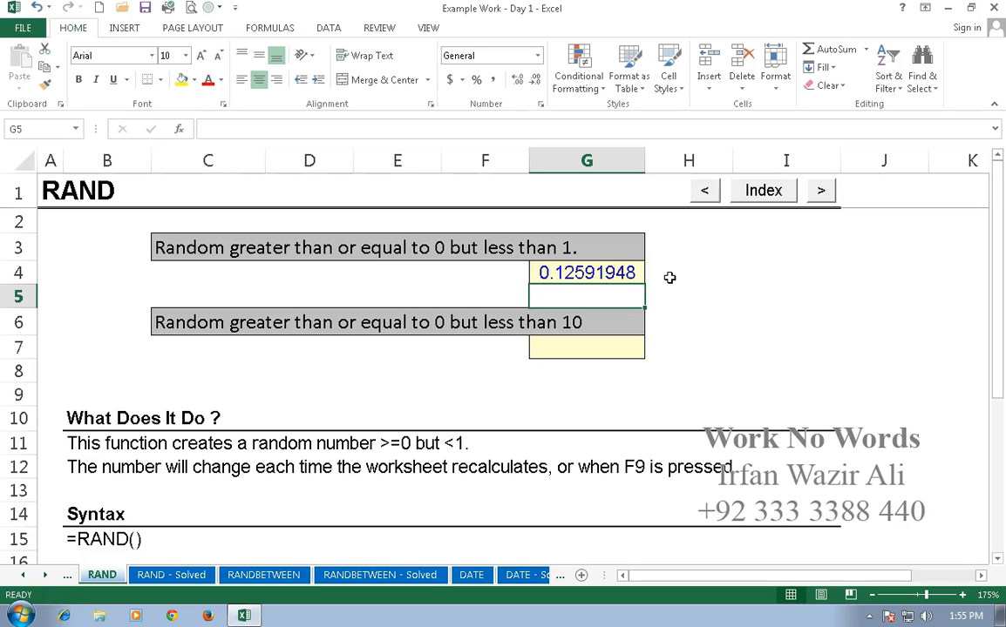
key("F9")
key("F9")
key("F9")
key("F9")
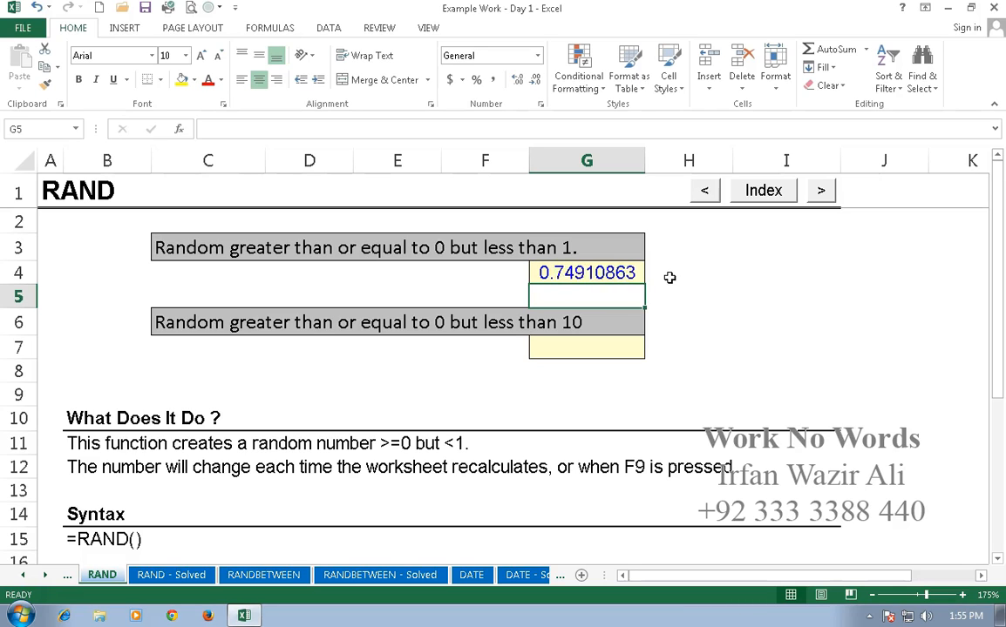
key("F9")
key("F9")
key("F9")
key("F9")
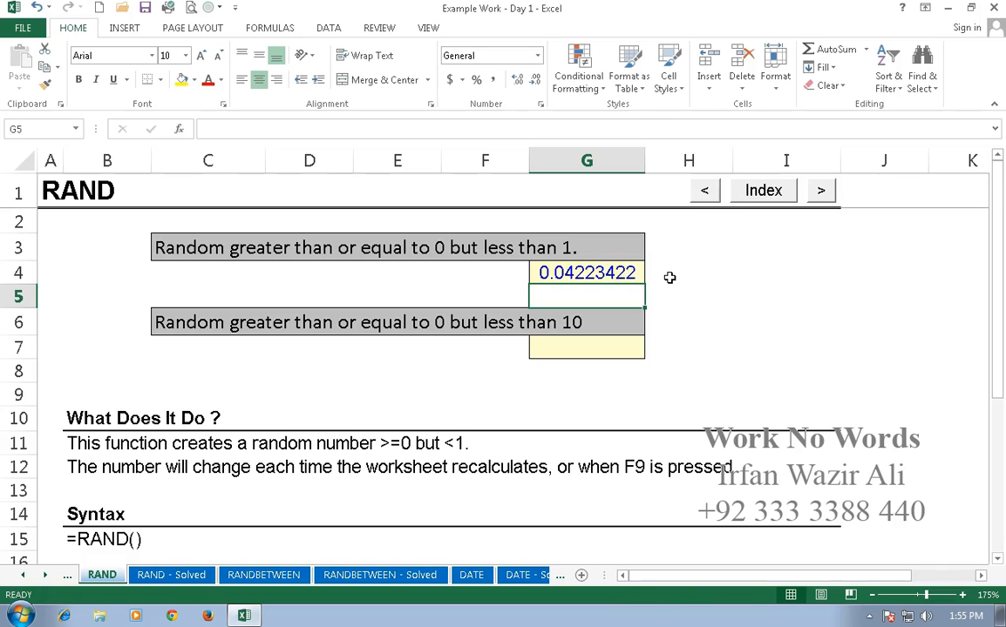
key("F9")
key("F9")
key("F9")
key("F9")
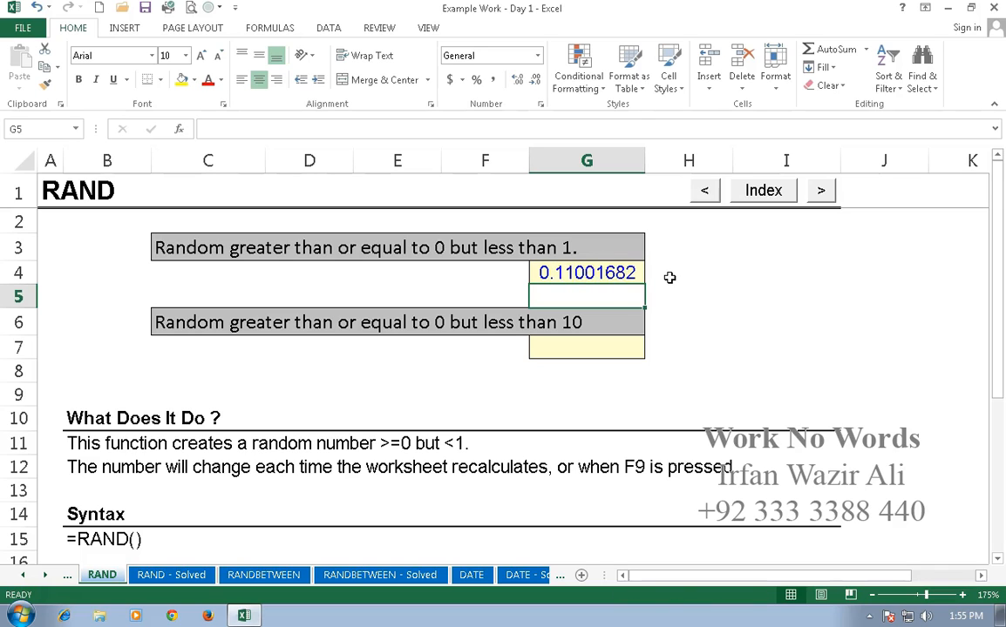
key("F9")
key("F9")
key("F9")
key("F9")
key("F9")
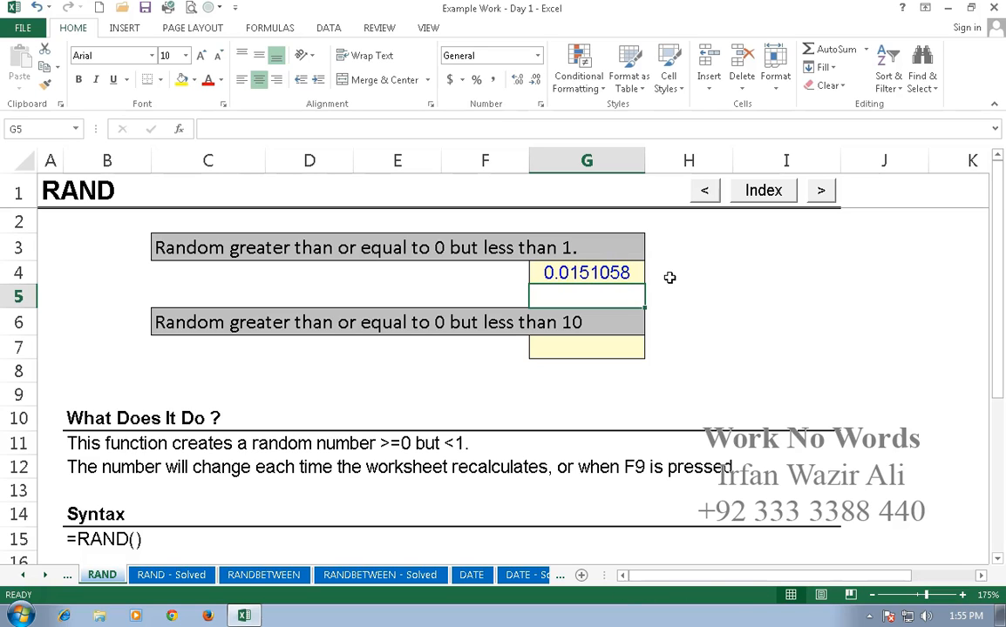
key("F9")
key("F9")
key("F9")
key("F9")
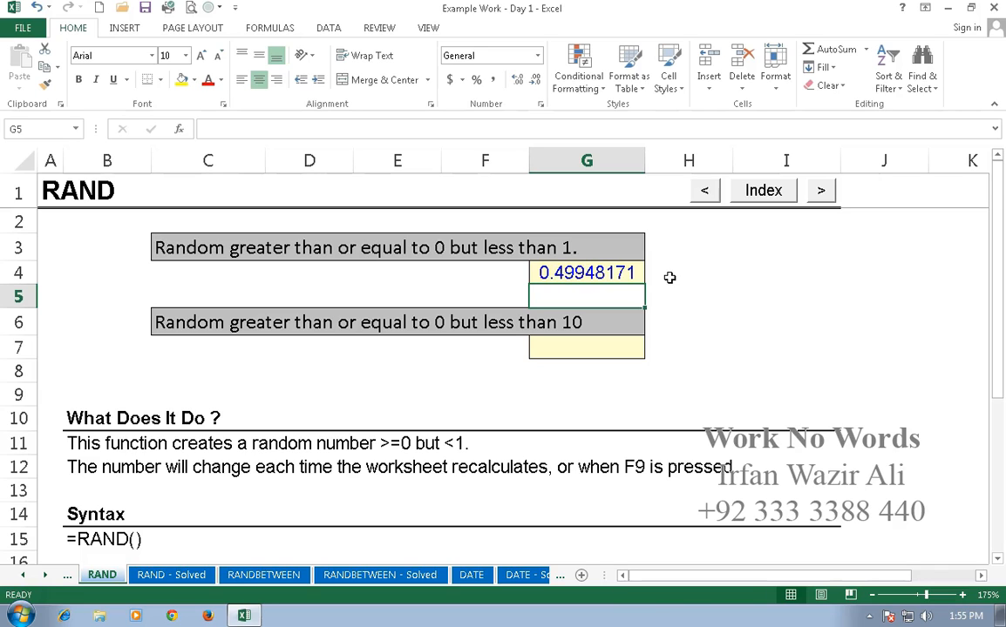
Enter the formula =RAND()*10 in cell G7, under the heading for a random number less than 10.
left_click(615, 347)
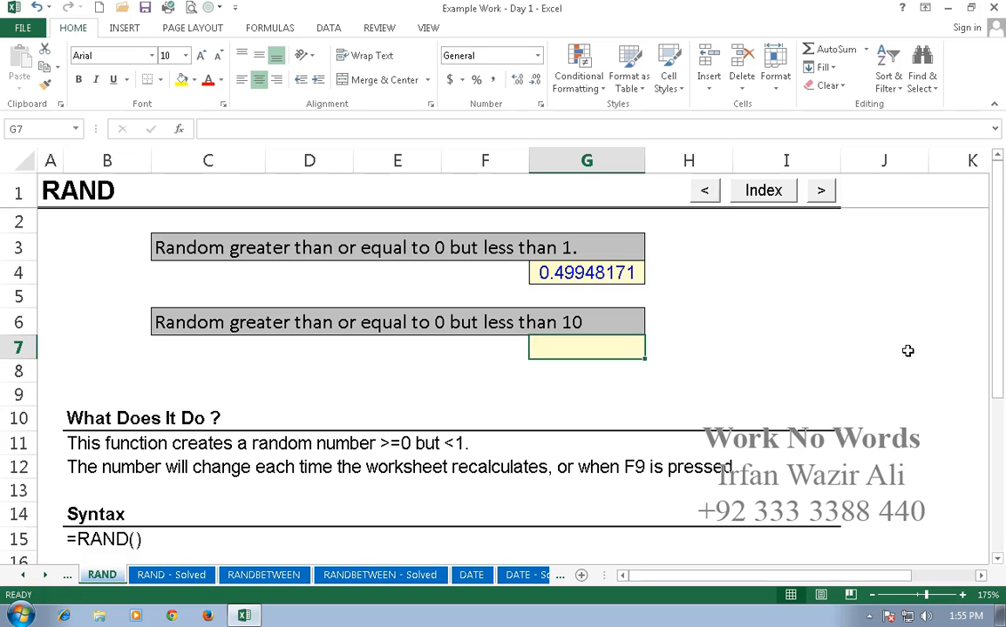
type("=rand()*10")
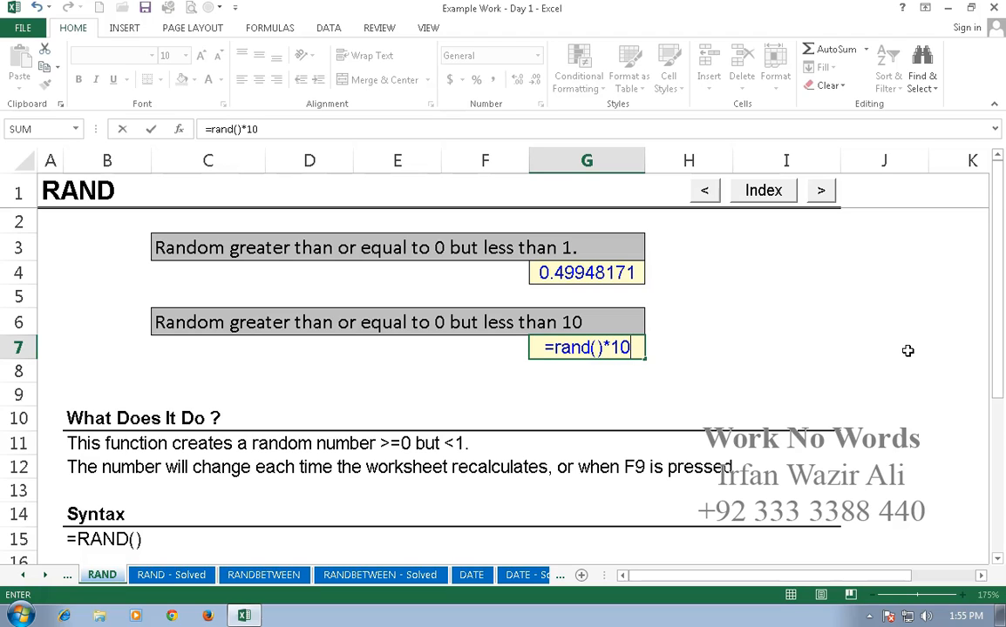
key("Return")
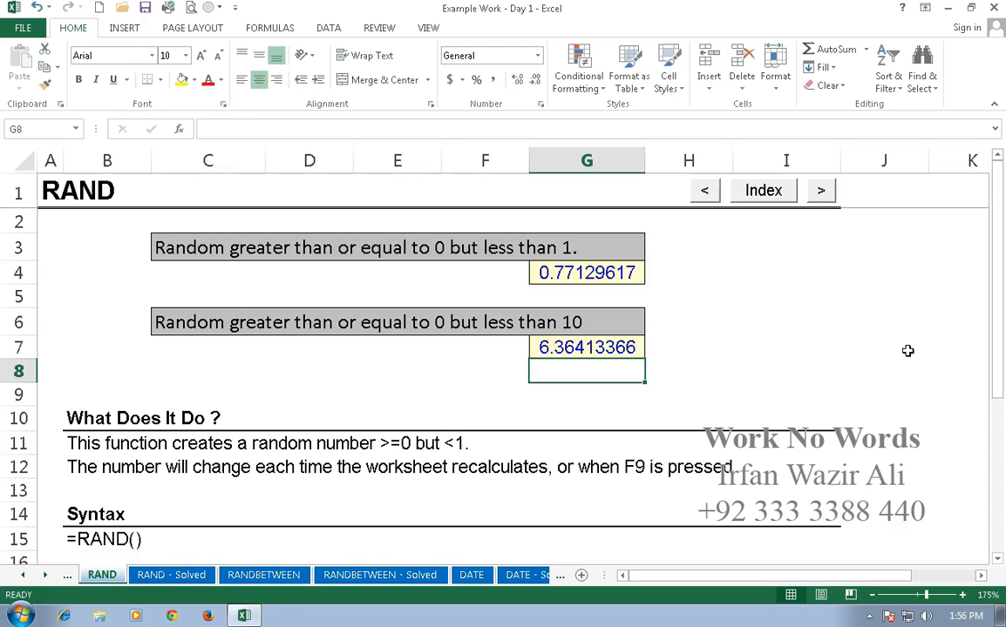
Recalculate the worksheet repeatedly to compare the random numbers in G4 and G7.
key("F9")
key("F9")
key("F9")
key("F9")
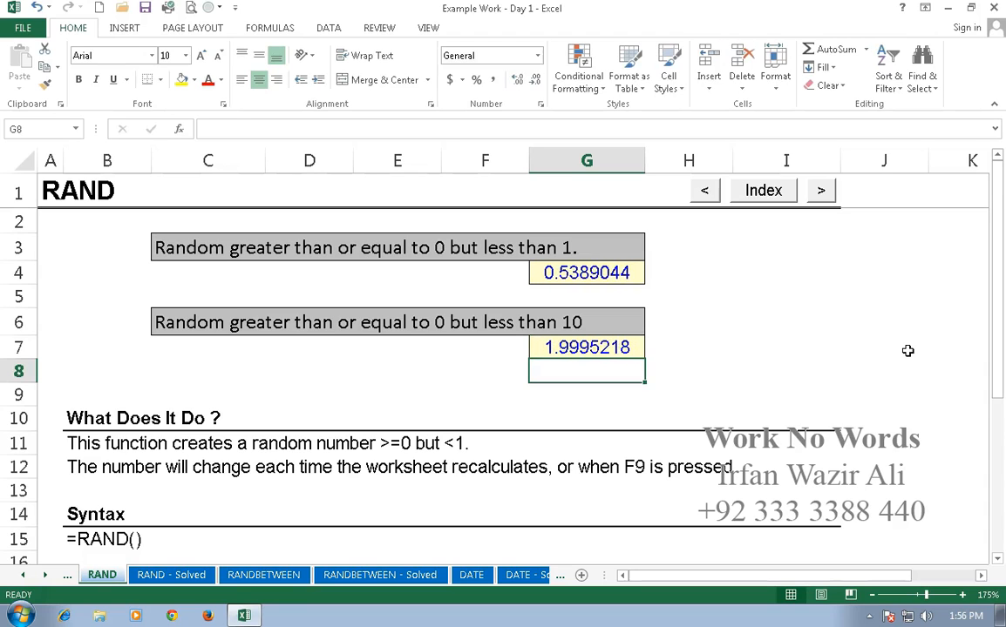
key("F9")
key("F9")
key("F9")
key("F9")
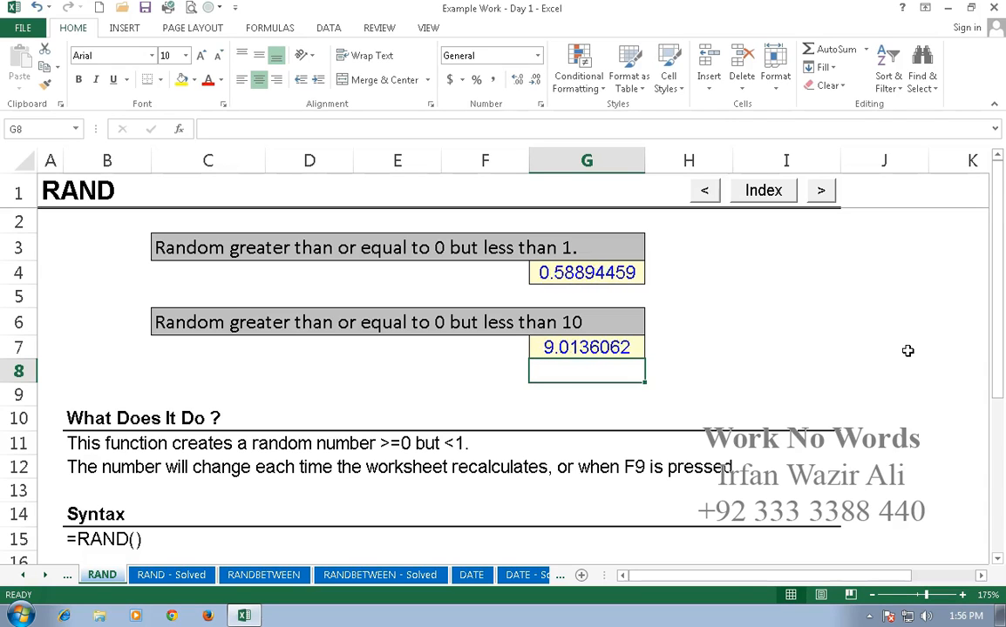
key("F9")
key("F9")
key("F9")
key("F9")
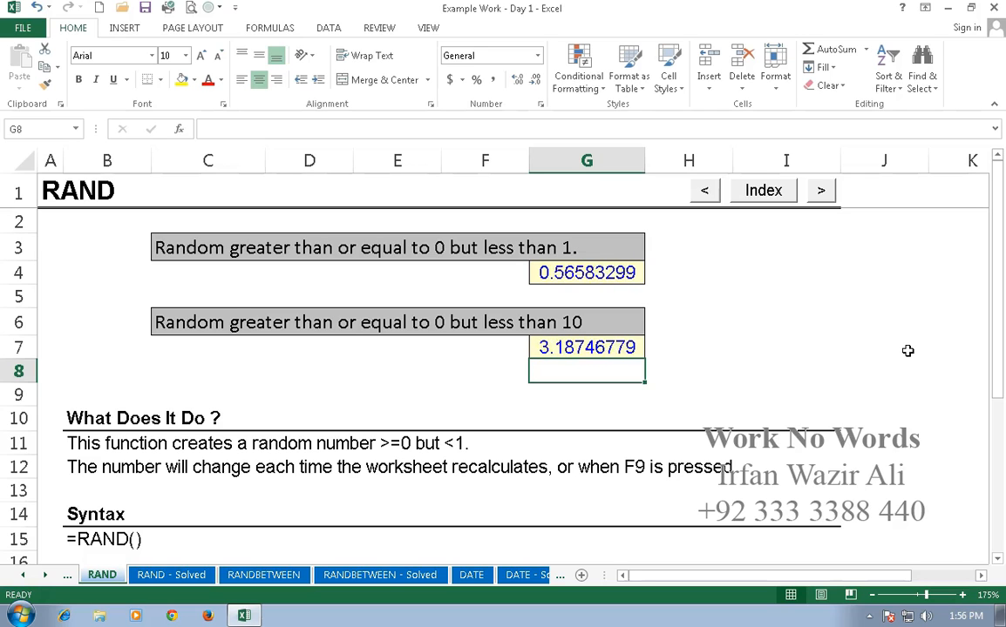
key("F9")
key("F9")
key("F9")
key("F9")
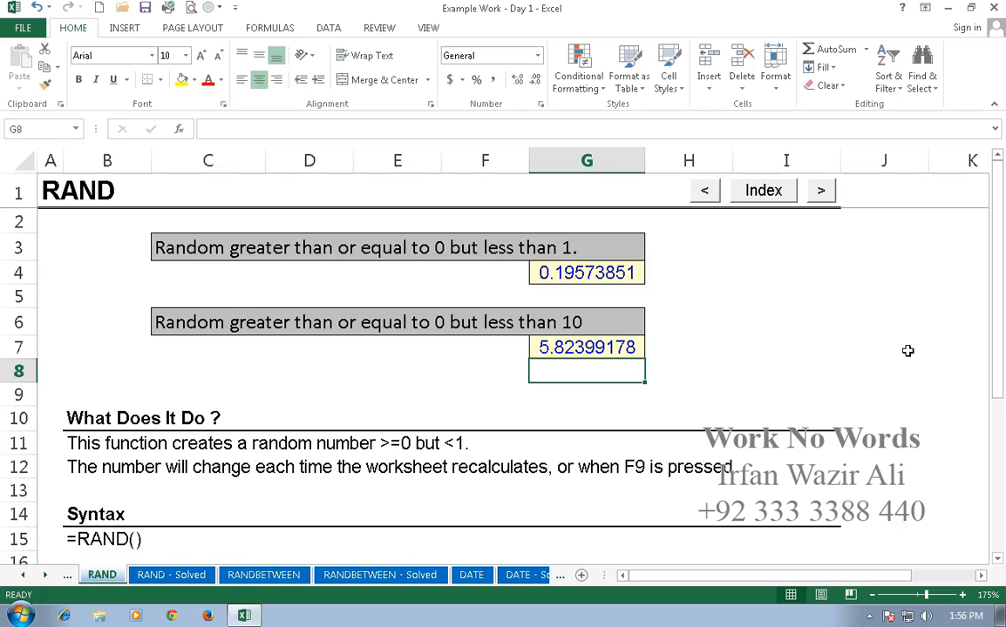
Decrease the decimal places of cell G7 until it displays a whole number.
key("Up")
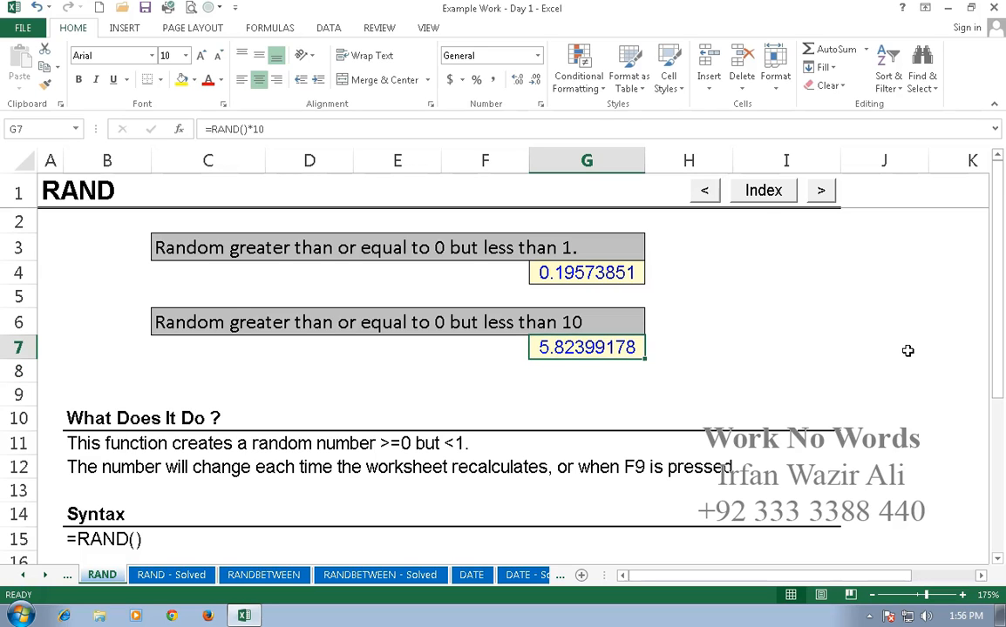
left_click(535, 80)
left_click(535, 80)
left_click(535, 80)
left_click(535, 80)
left_click(535, 80)
left_click(535, 80)
left_click(535, 80)
left_click(535, 81)
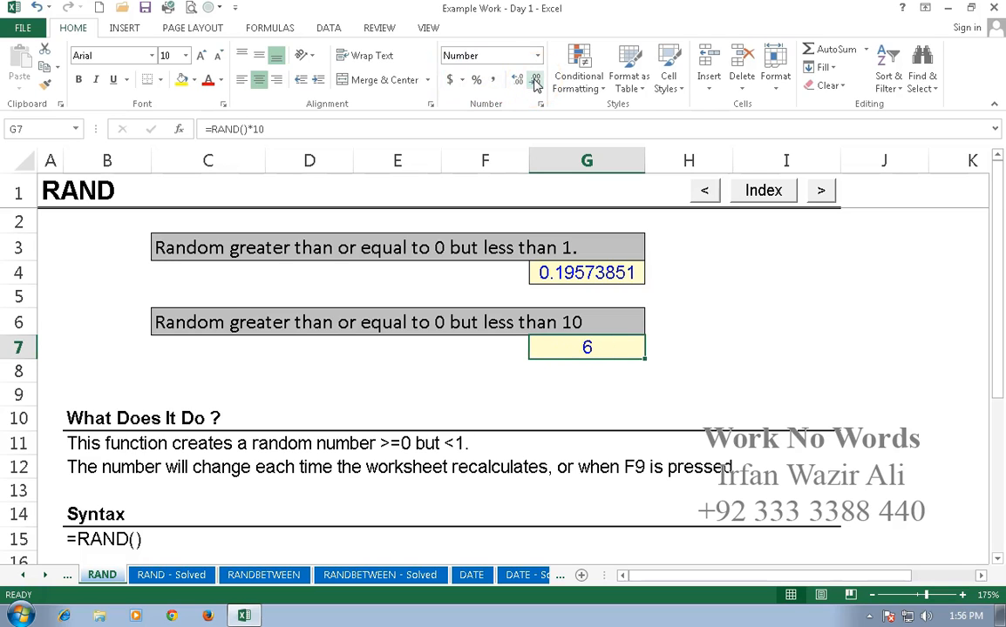
Recalculate the worksheet repeatedly to observe the whole-number random values in G7.
key("F9")
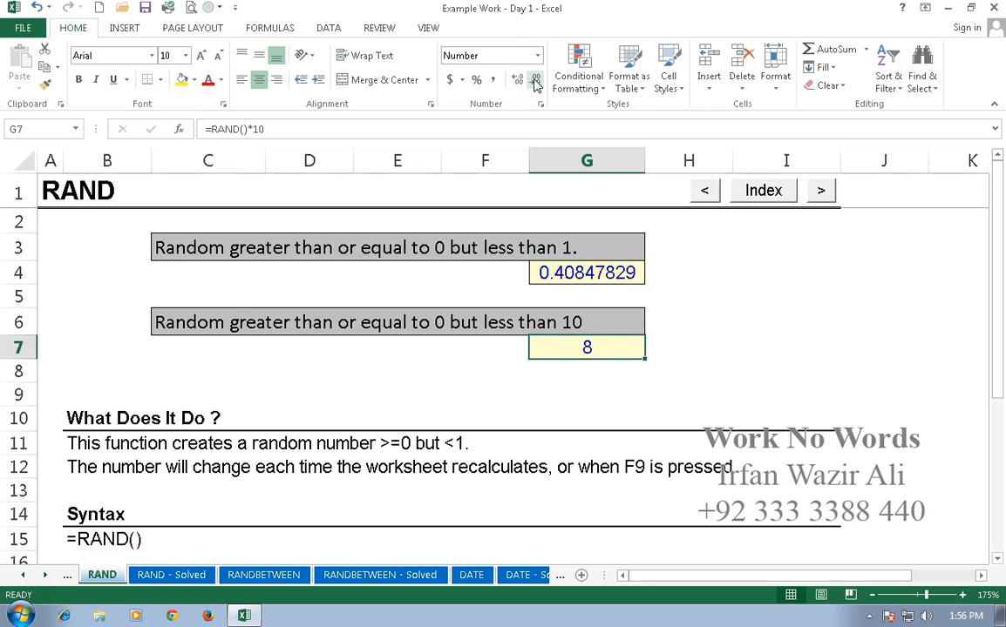
key("F9")
key("F9")
key("F9")
key("F9")
key("F9")
key("F9")
key("F9")
key("F9")
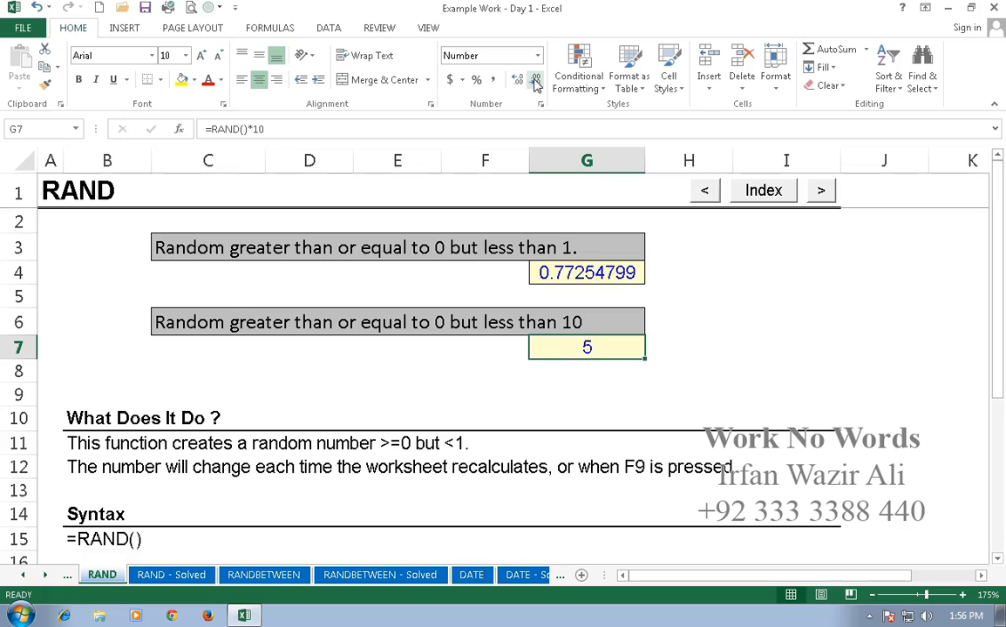
key("F9")
key("F9")
key("F9")
key("F9")
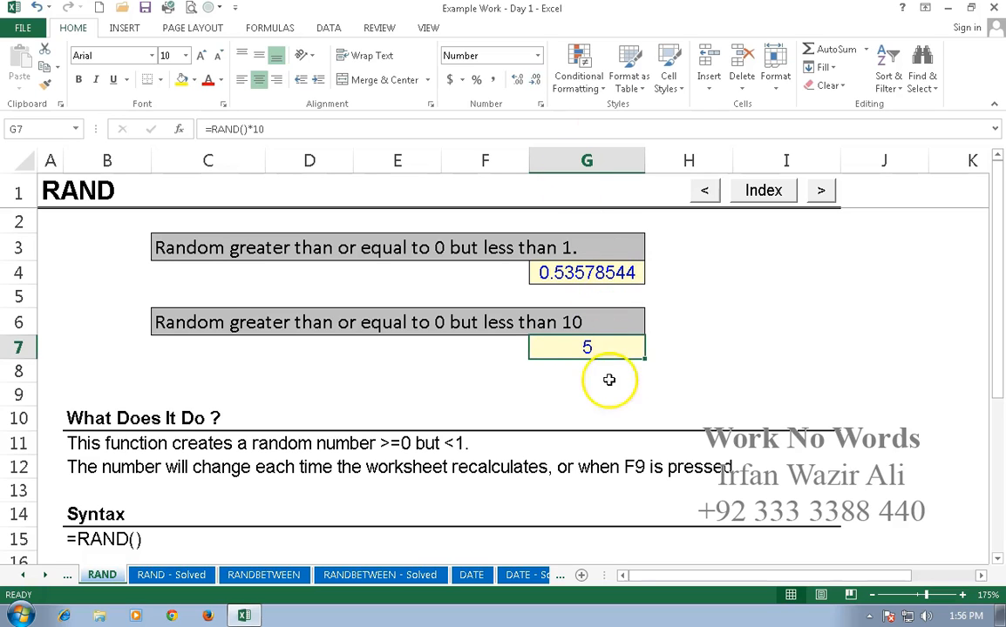
Change the formula in cell G7 to =RAND()*1000.
double_click(605, 346)
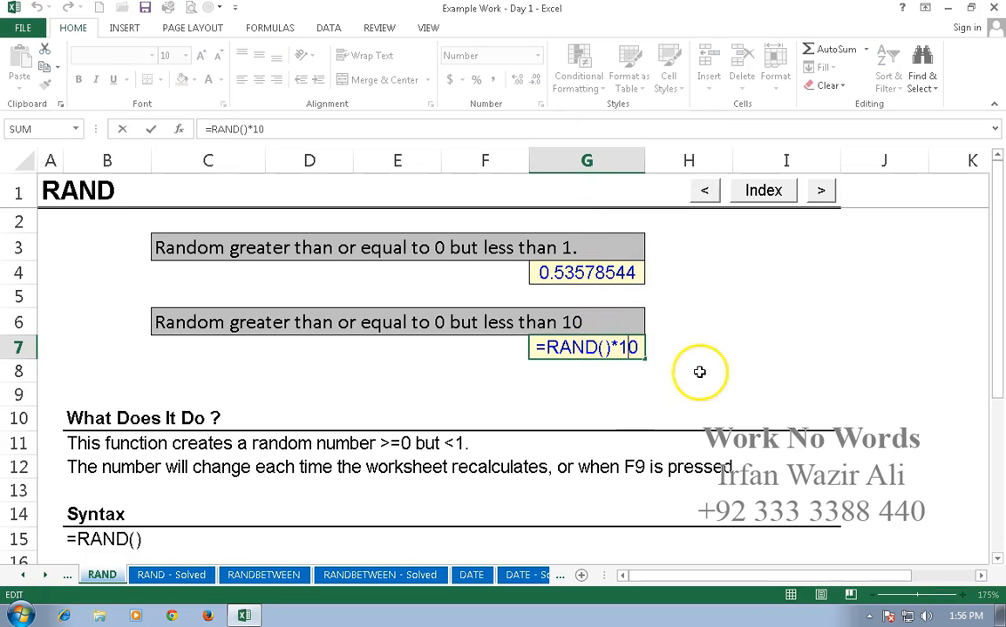
type("00")
key("Return")
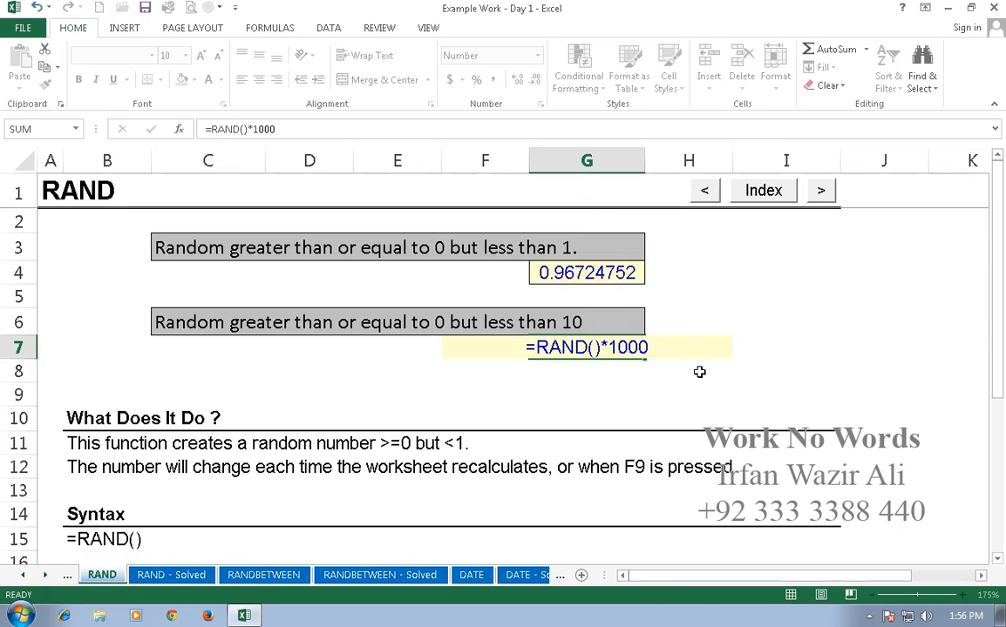
Recalculate the worksheet repeatedly to examine the random values G7 gives with the 1000 multiplier.
key("F9")
key("F9")
key("F9")
key("F9")
key("F9")
key("F9")
key("F9")
key("F9")
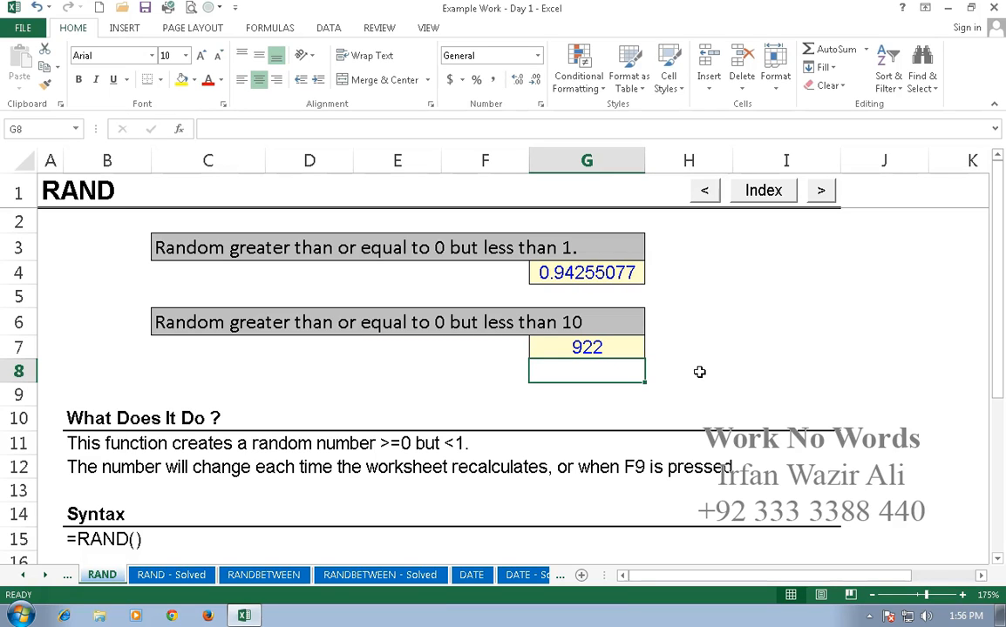
On the RANDBETWEEN sheet, enter =RANDBETWEEN(C4,D4) in cell E4, using the first row's Low and High values.
left_click(295, 575)
left_click(410, 272)
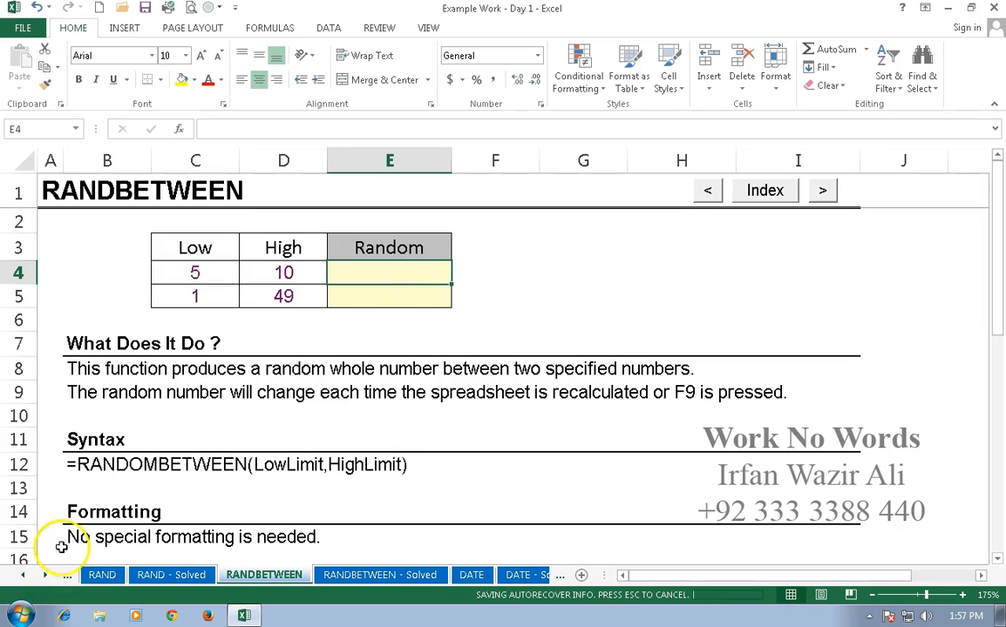
type("=rand(")
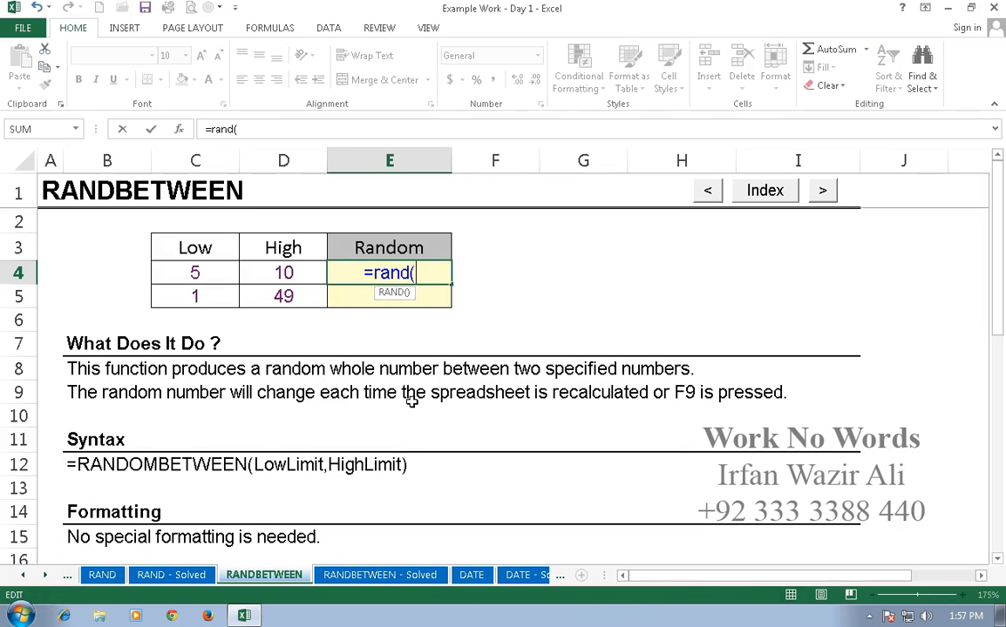
key("BackSpace")
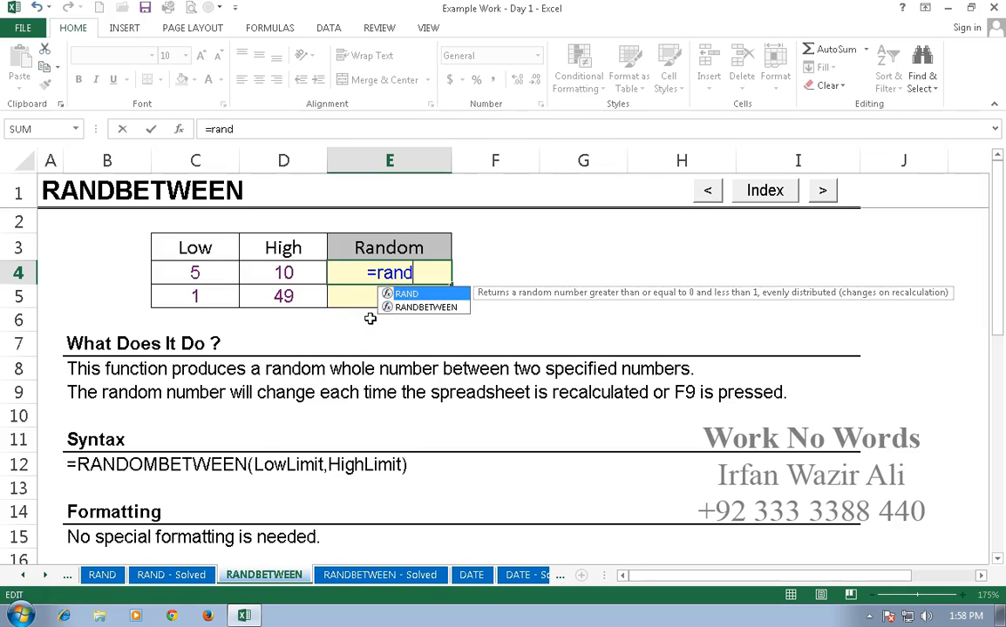
type("bet")
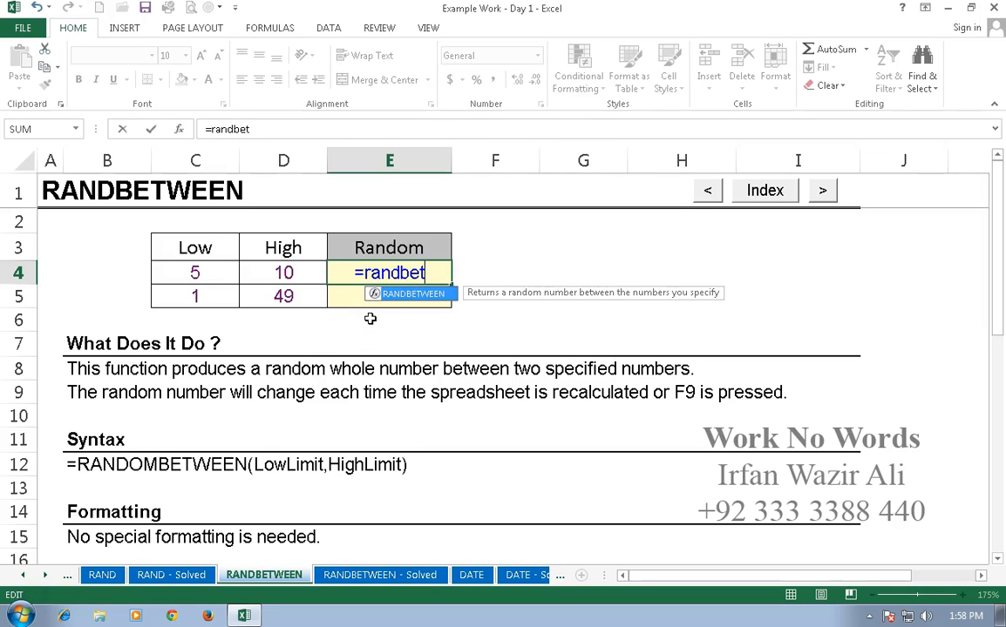
key("Tab")
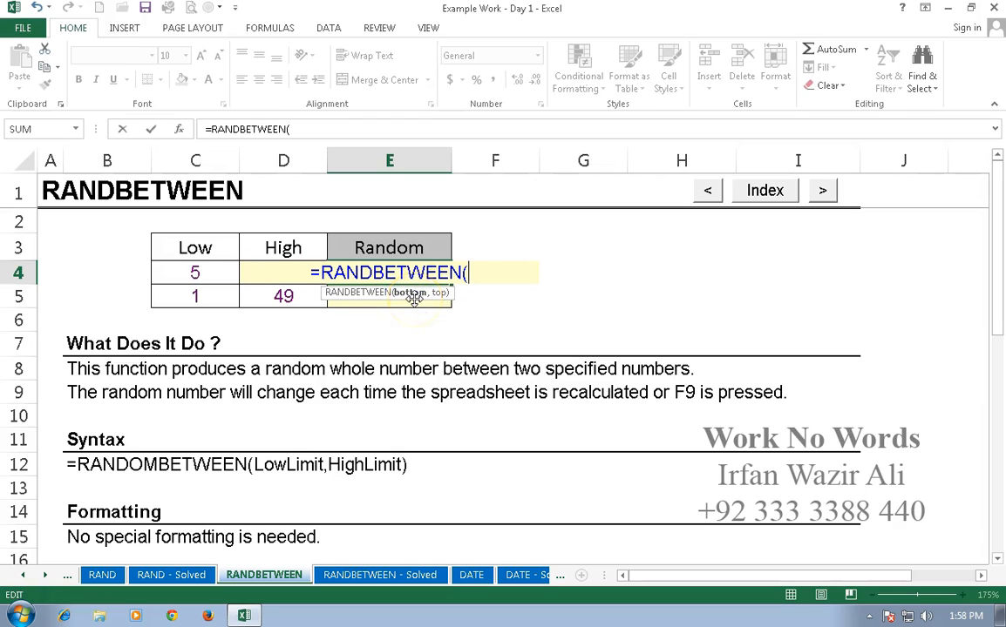
left_click(206, 270)
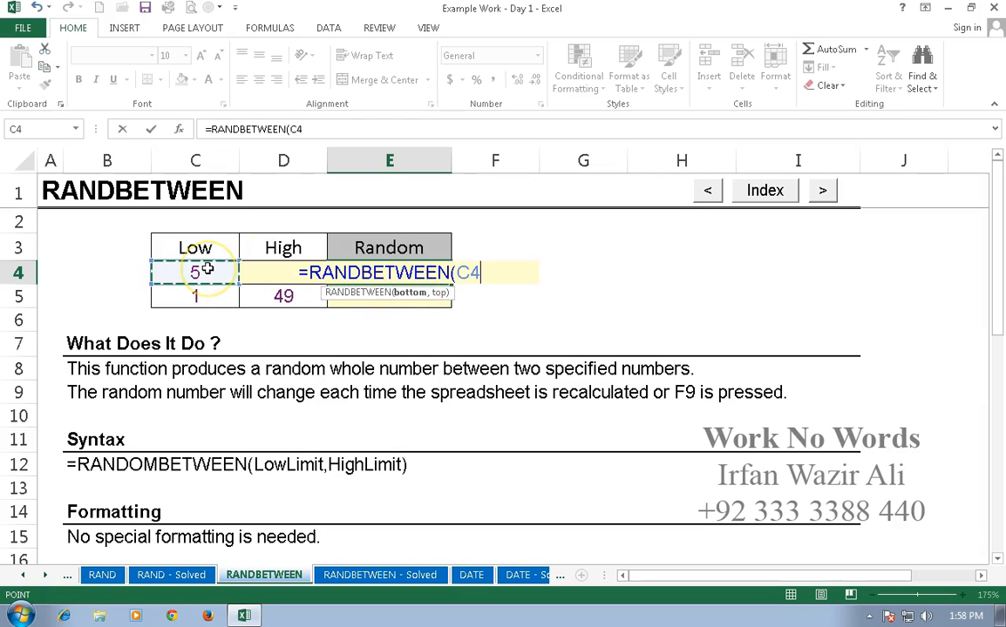
type(",")
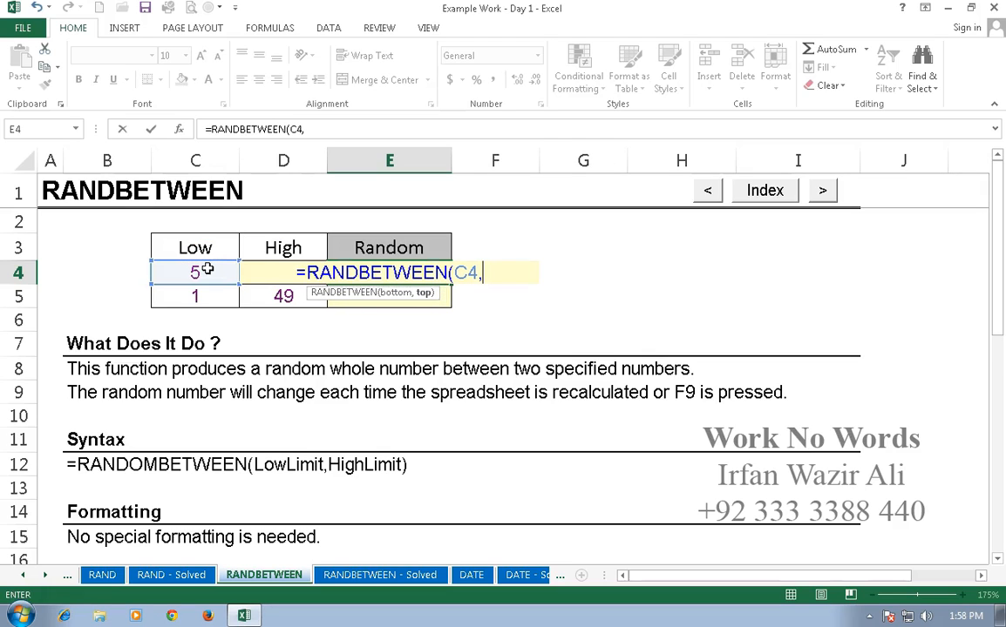
key("Left")
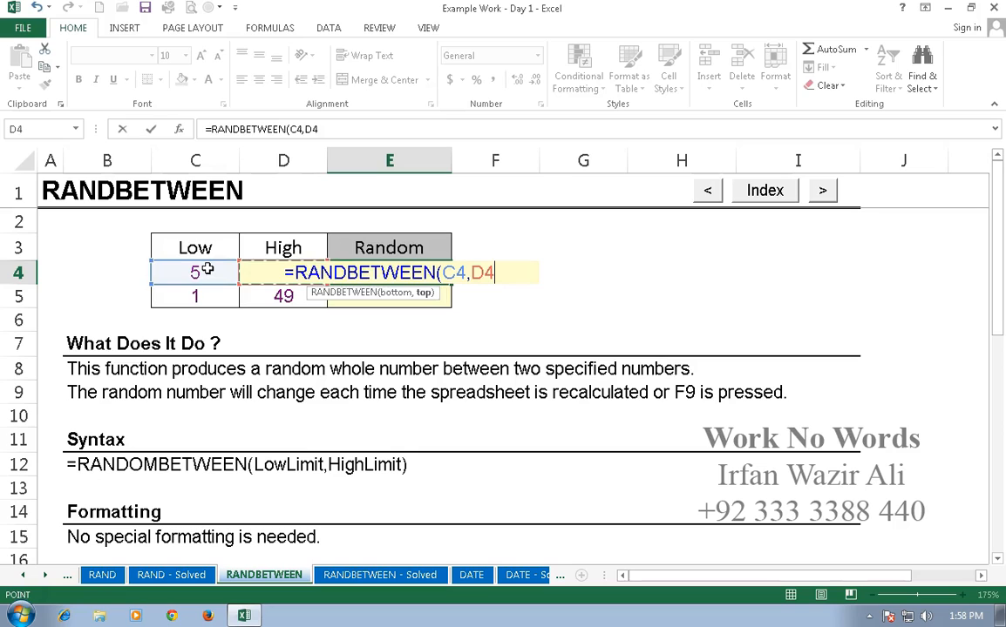
key("Return")
Left-align the Random column cells E4:E5 and select cell E4.
left_click(408, 272)
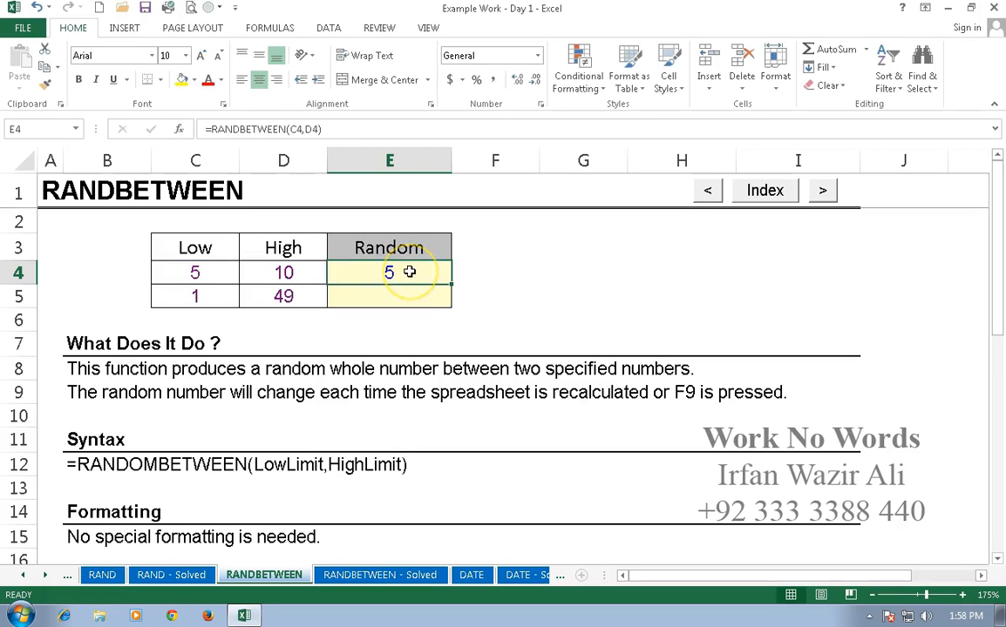
left_click_drag(409, 272, 411, 294)
left_click(242, 83)
left_click(361, 274)
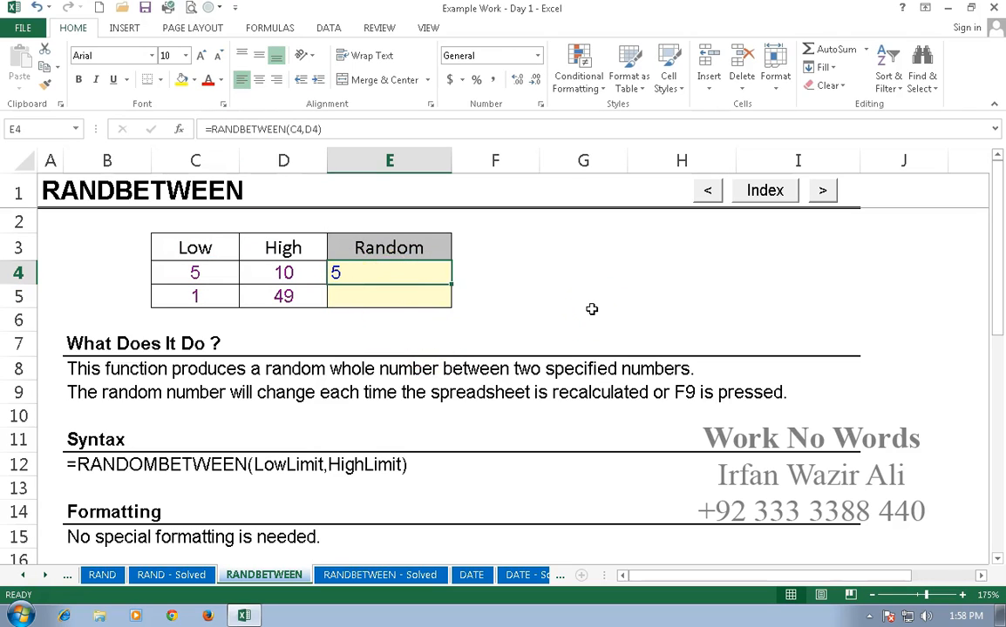
Recalculate the worksheet several times to examine the random whole numbers cell E4 gives between its Low and High values.
key("F9")
key("F9")
key("F9")
key("F9")
key("F9")
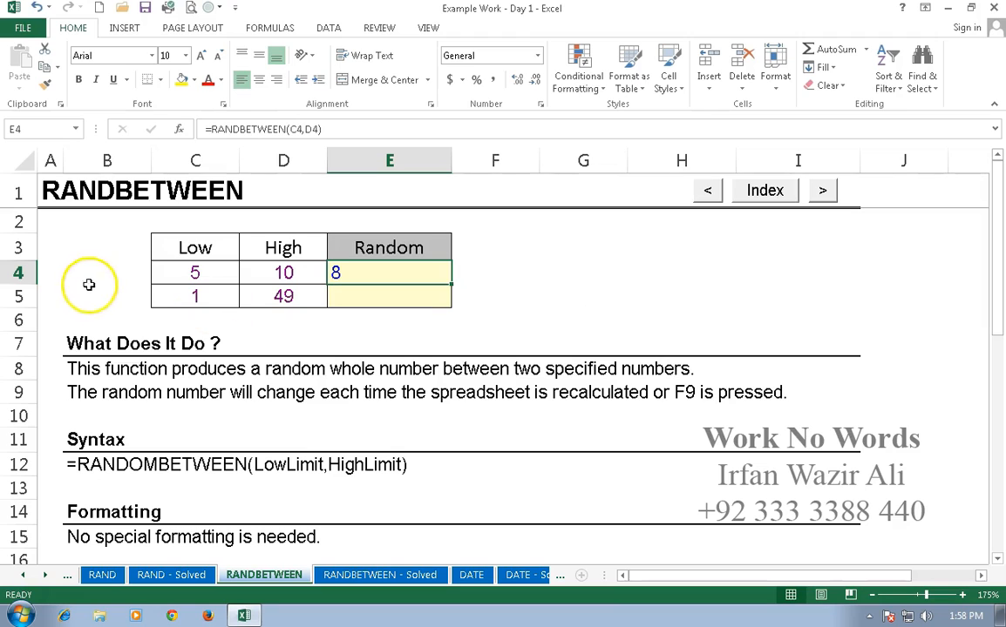
Set the second row's Low value in C5 to 11 and its High value in D5 to 20.
left_click(195, 297)
type("11")
key("Tab")
type("29")
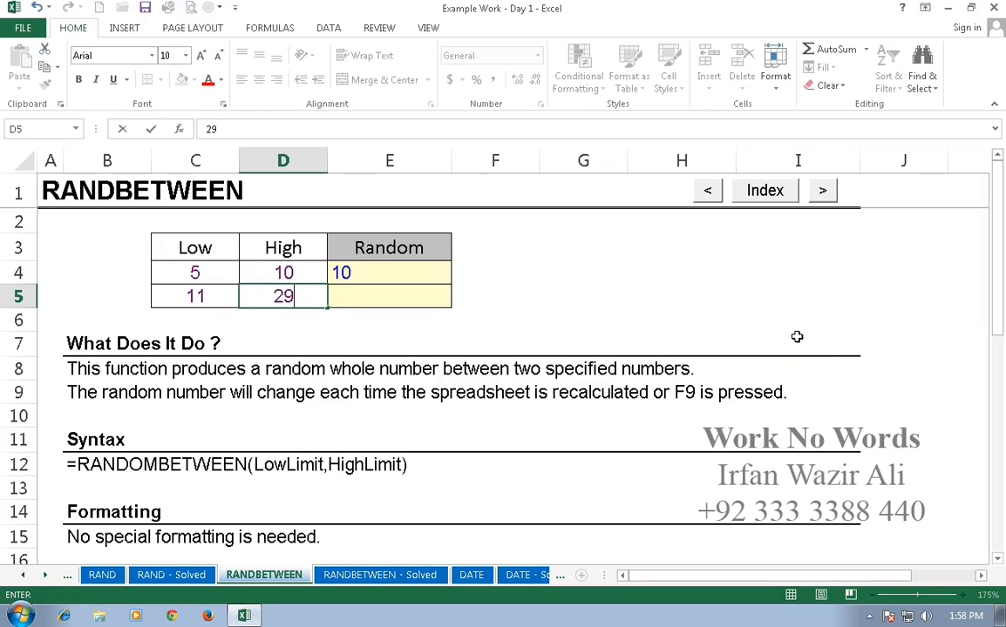
key("BackSpace")
type("0")
key("Tab")
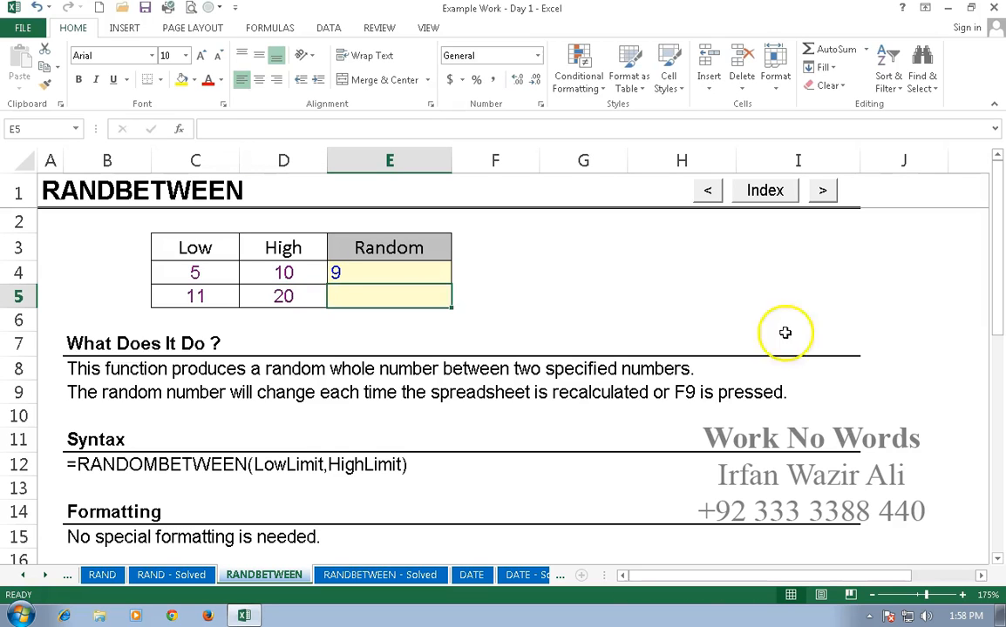
Enter =RANDBETWEEN(C5,D5) in cell E5, using the second row's Low and High values.
type("=")
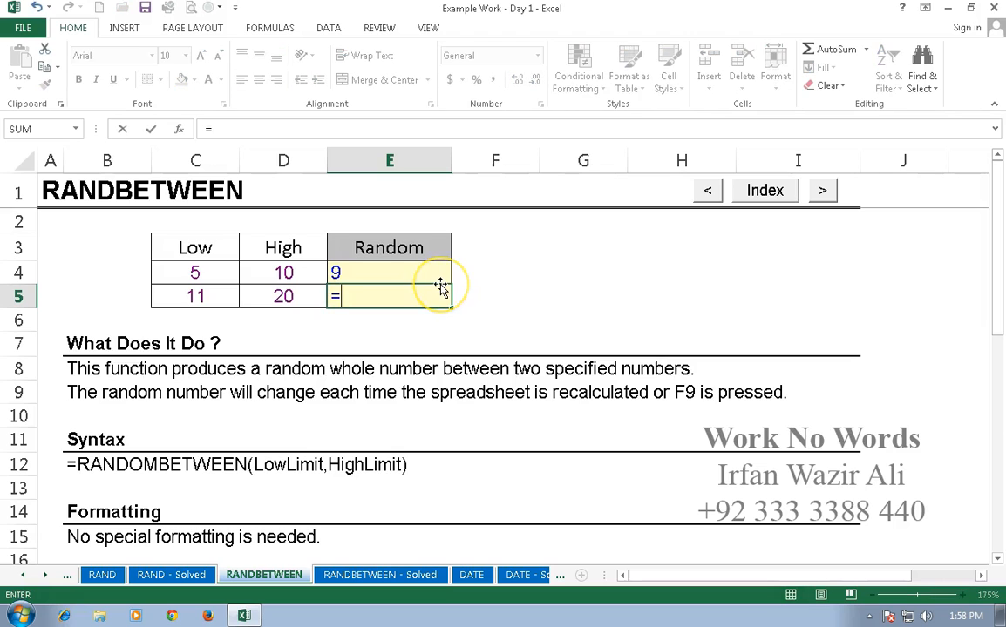
type("randb")
key("Tab")
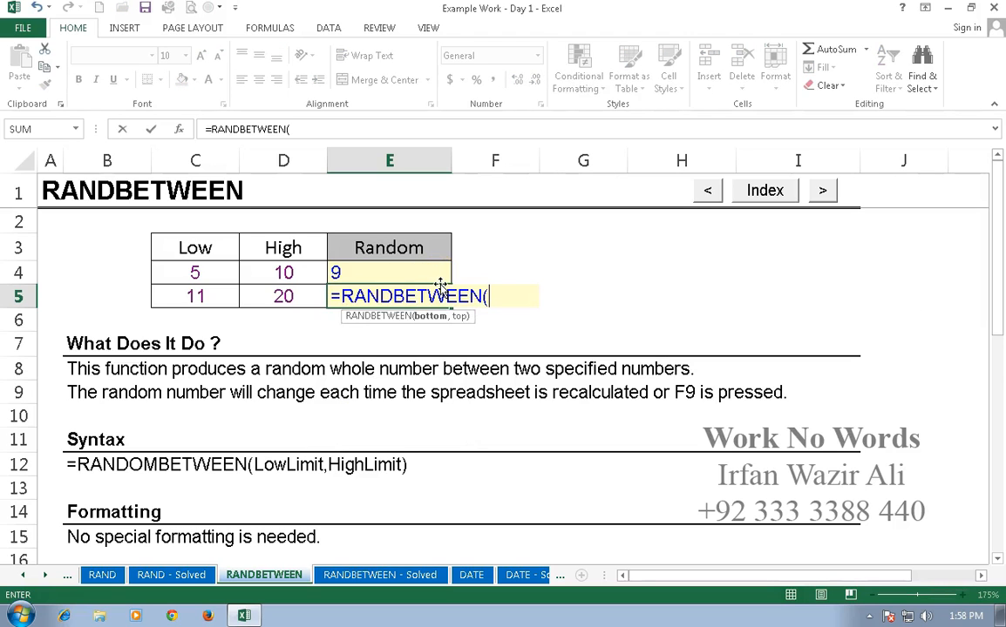
left_click(220, 296)
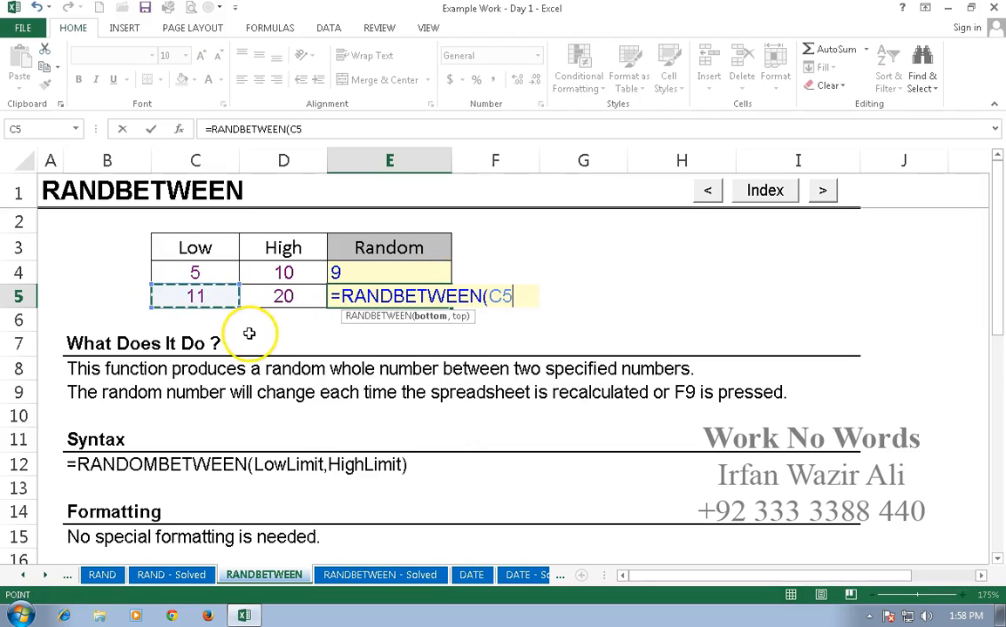
type(",")
left_click(267, 298)
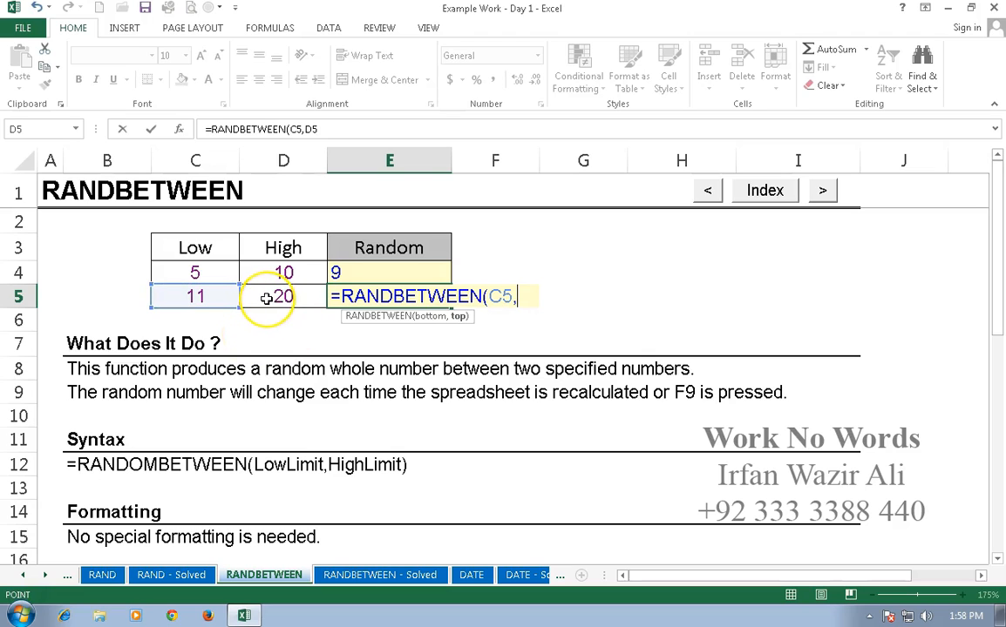
key("Return")
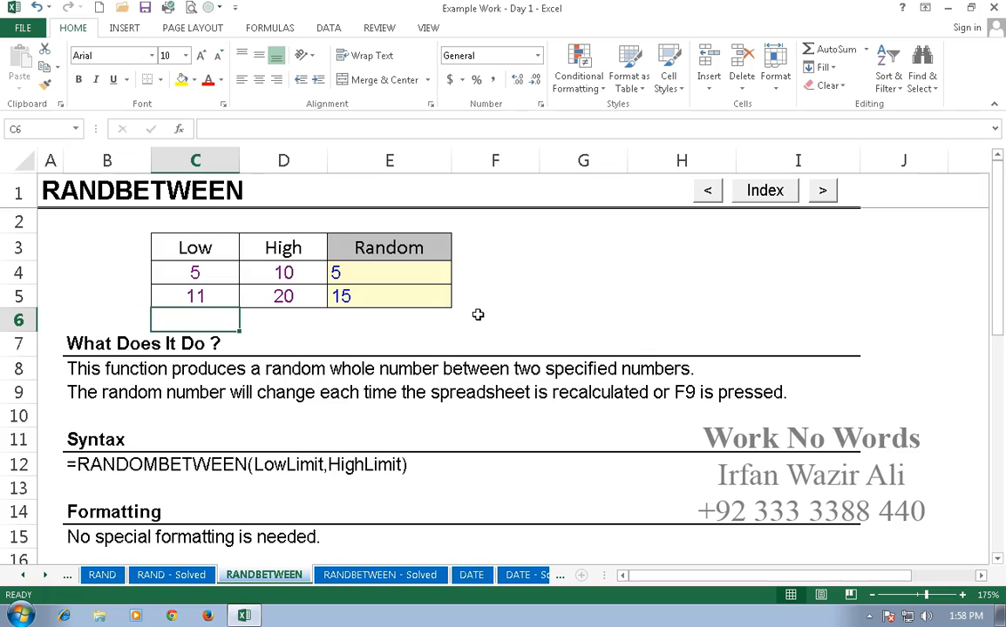
Recalculate the worksheet repeatedly to compare the random numbers in E4 and E5 with their Low and High limits.
key("F9")
key("F9")
key("F9")
key("F9")
key("F9")
key("F9")
key("F9")
Set the upper lottery number in cell D24 to 500.
scroll(478, 315, "down", 6)
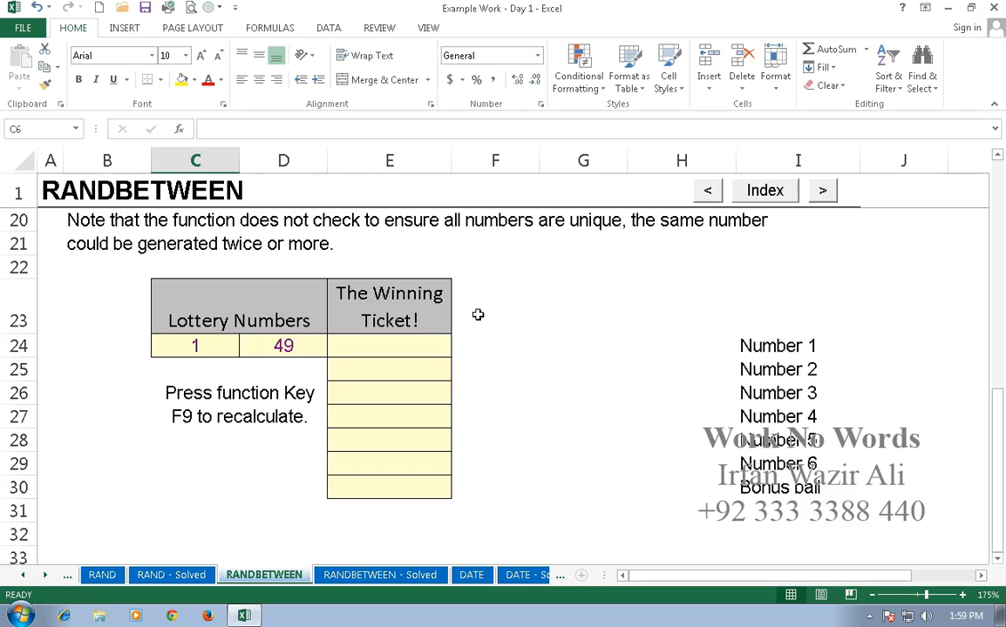
left_click(260, 348)
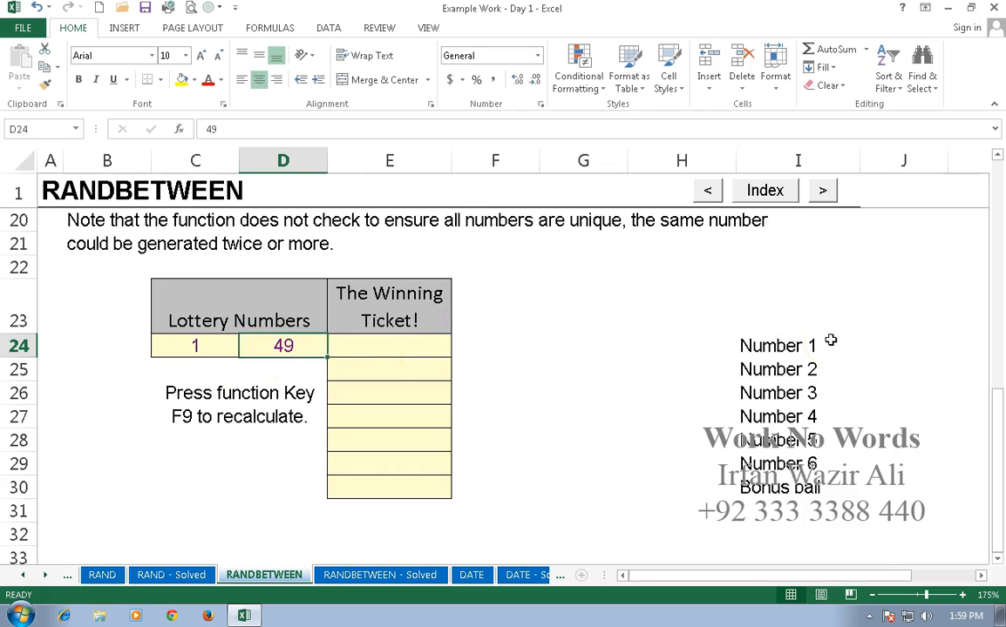
type("500")
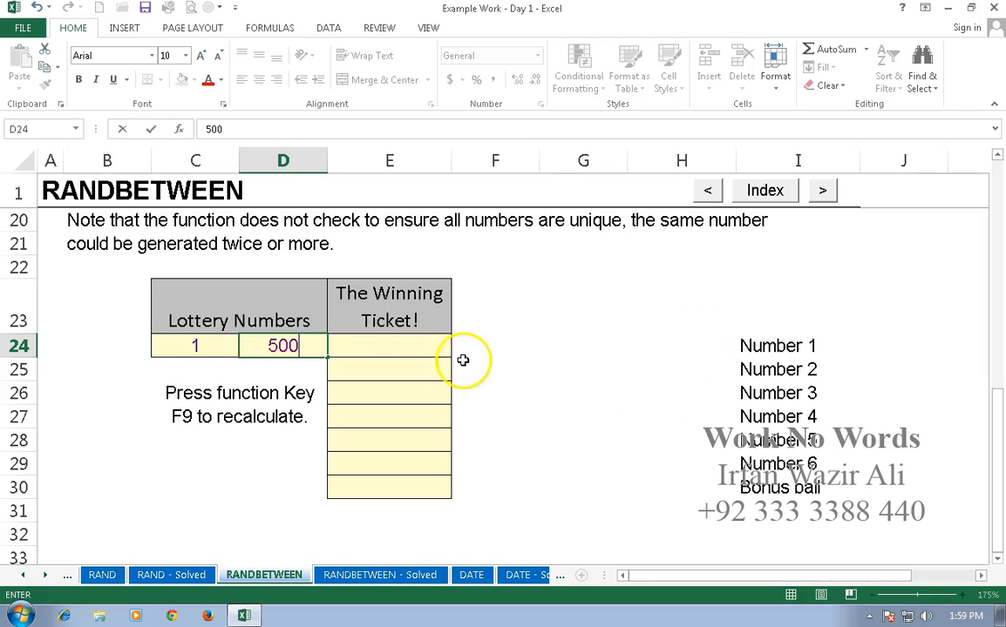
Try to enter a RANDBETWEEN formula in the first Winning Ticket cell, E24, with absolute references $C$24 and $D$24.
left_click(408, 350)
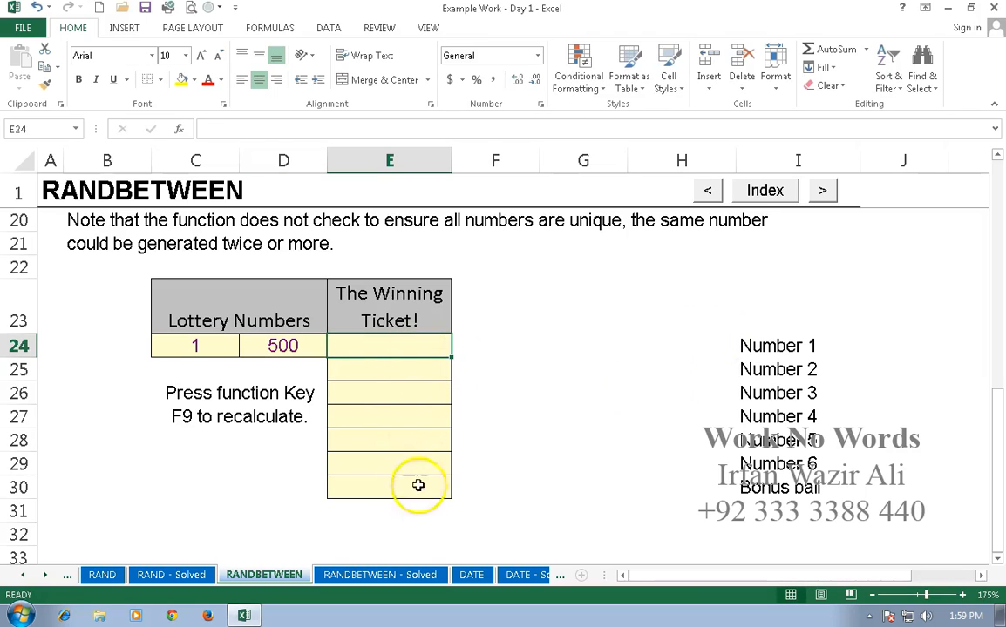
type("=rand")
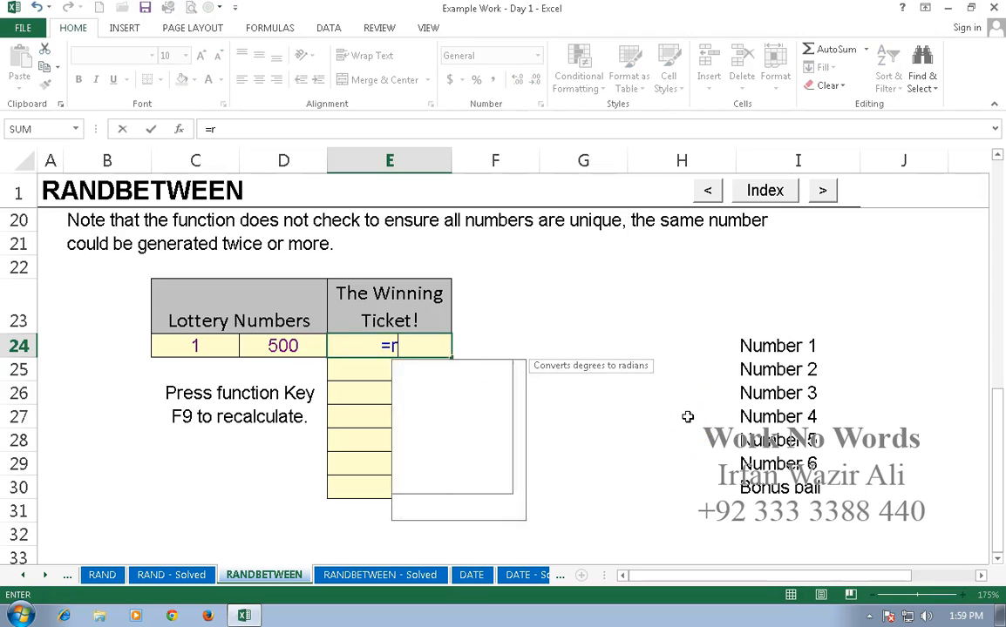
key("Down")
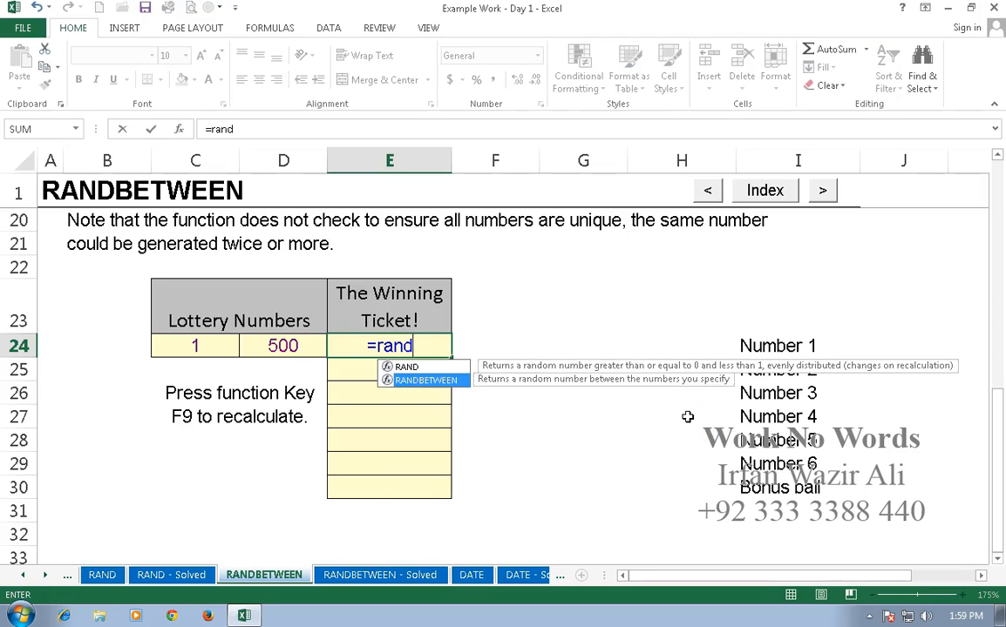
key("Tab")
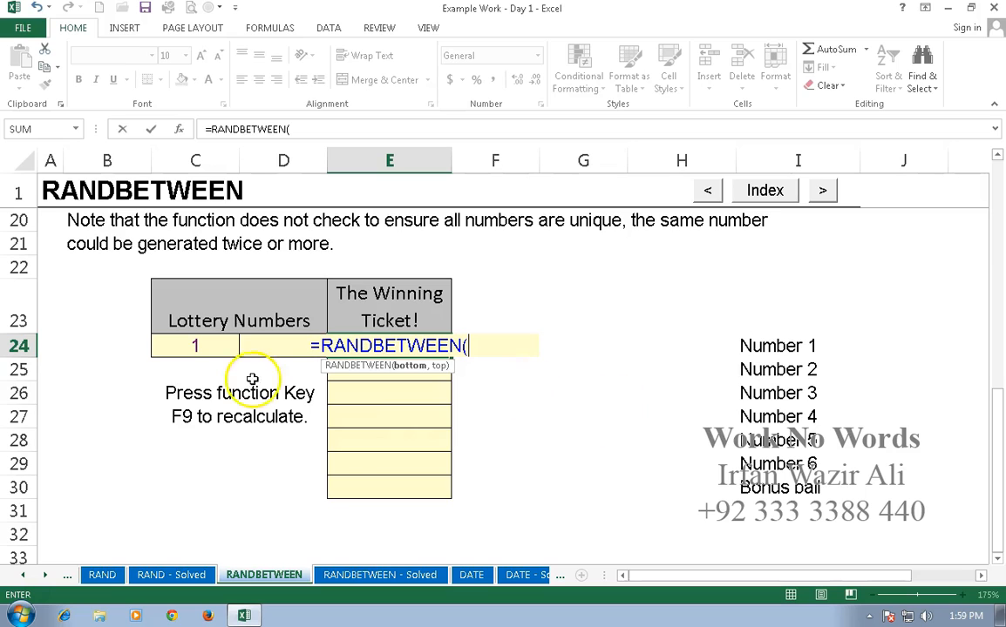
left_click(243, 343)
type("=")
left_click(200, 347)
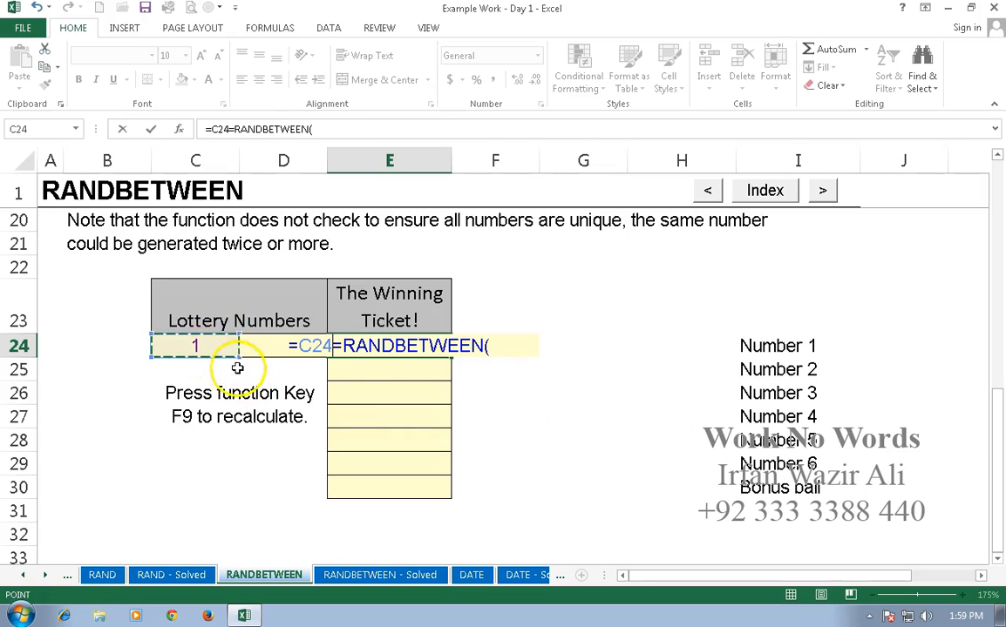
type(",")
key("Left")
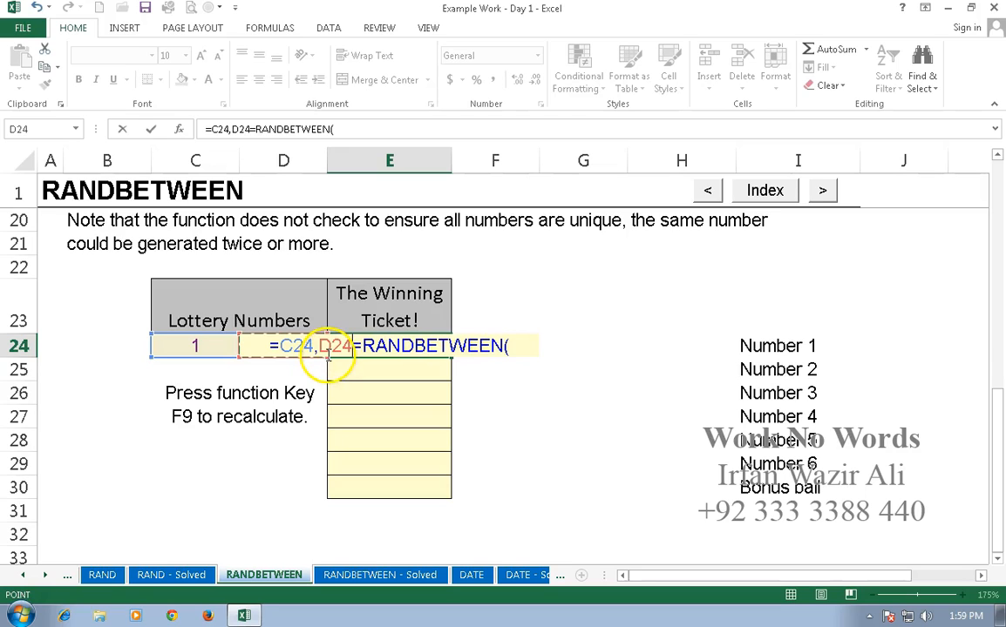
key("F4")
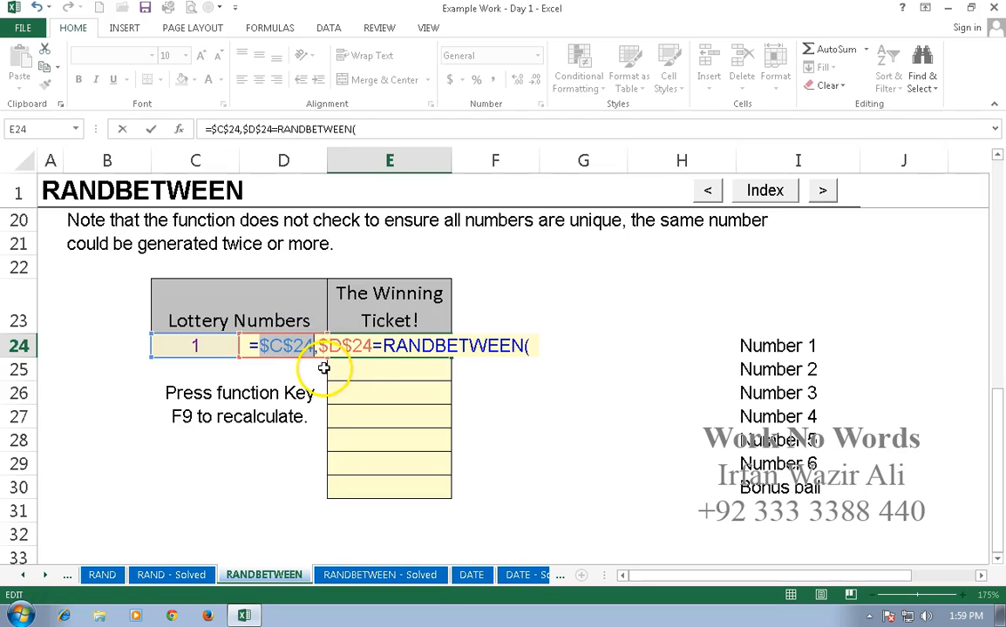
key("Return")
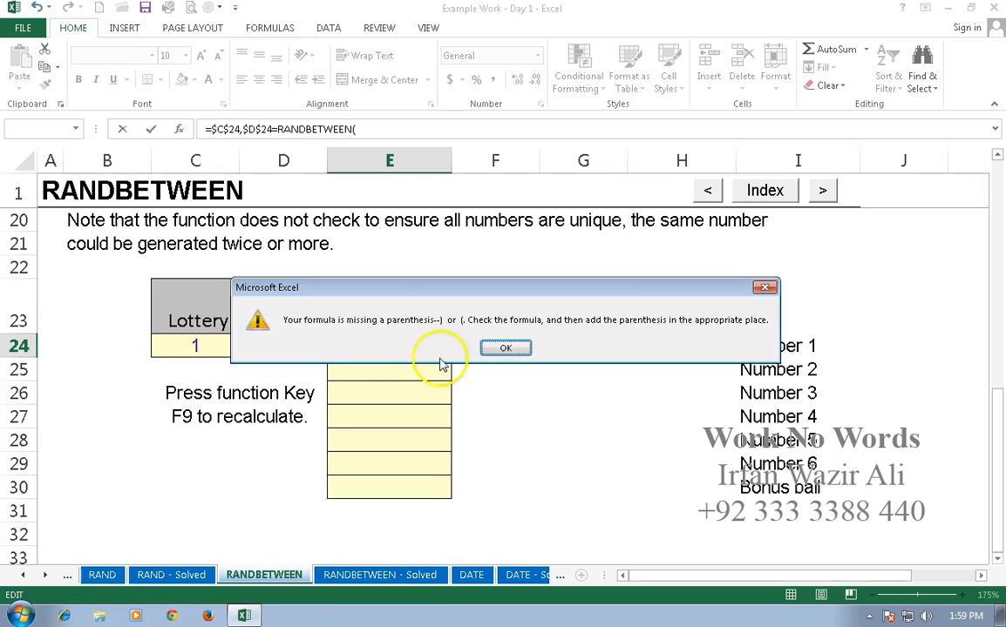
left_click(506, 348)
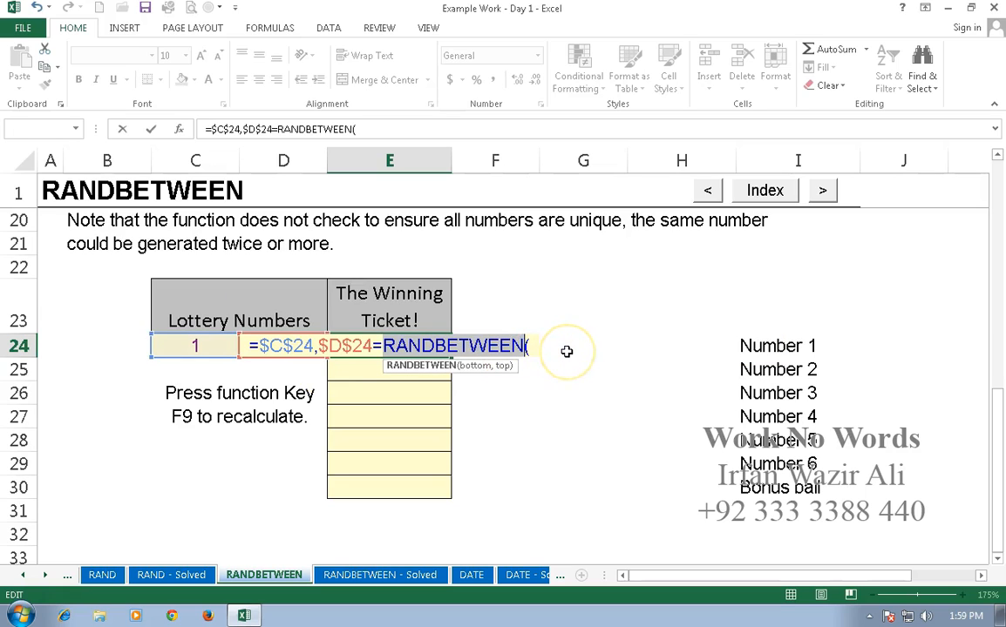
Correct the formula in E24 to =RANDBETWEEN($C$24,$D$24), removing the misplaced function name at its end.
key("BackSpace")
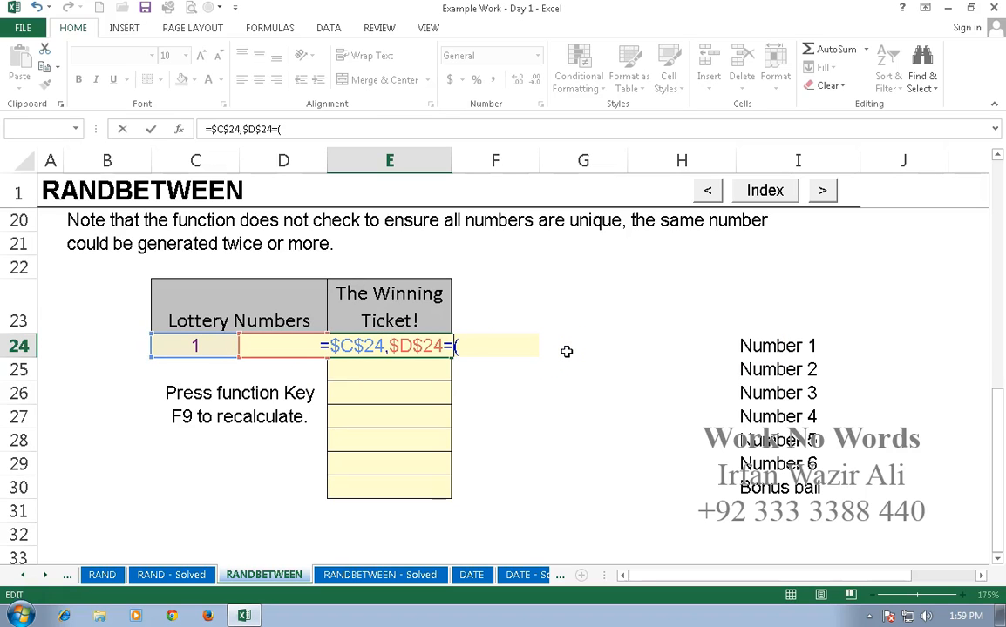
key("BackSpace")
key("BackSpace")
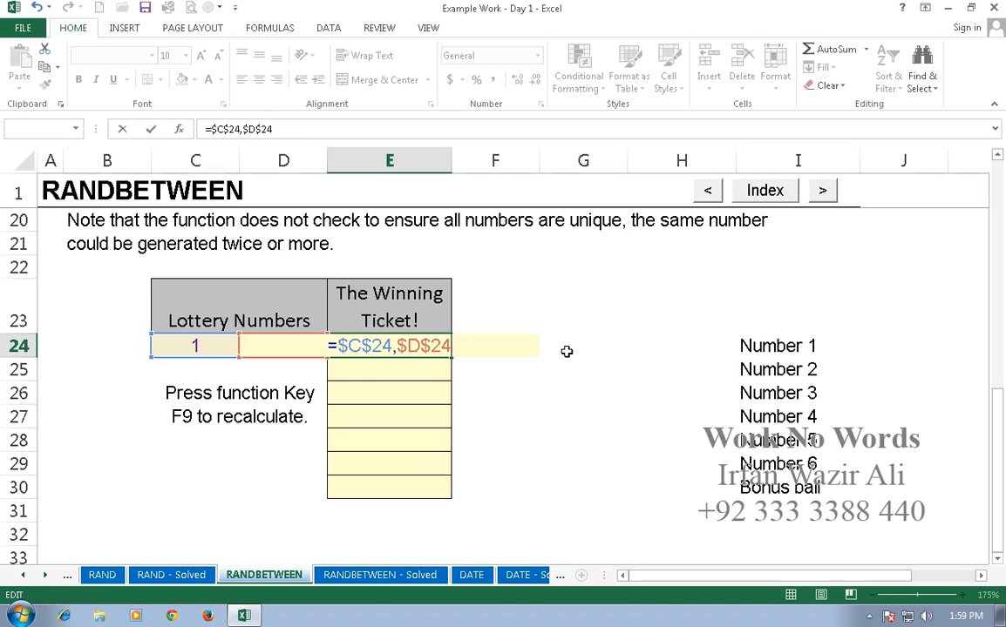
type("randb")
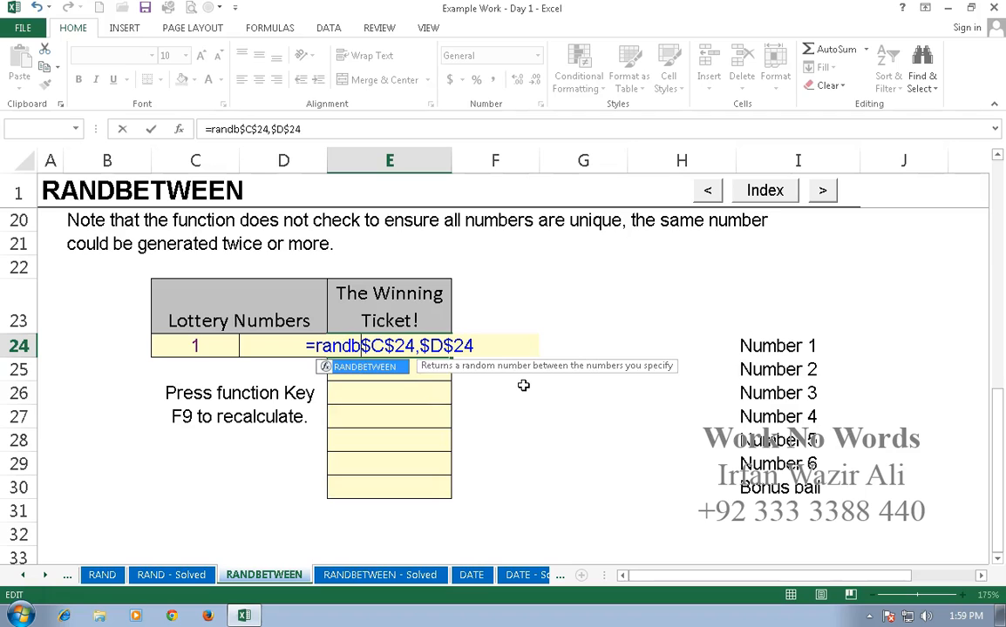
key("Tab")
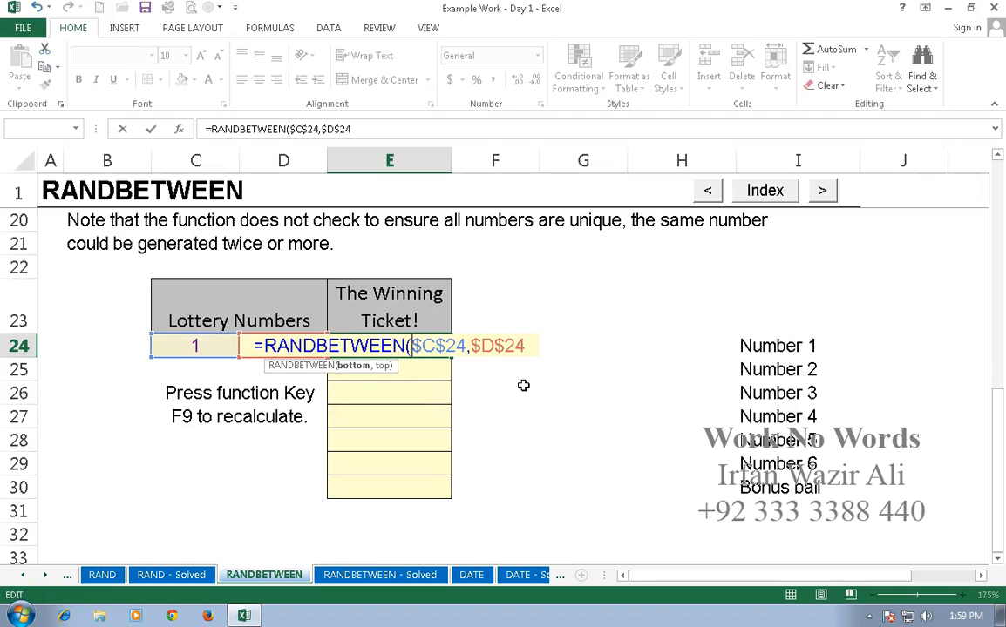
key("Return")
Fill the E24 formula down through E30 to complete the Winning Ticket column.
left_click(420, 347)
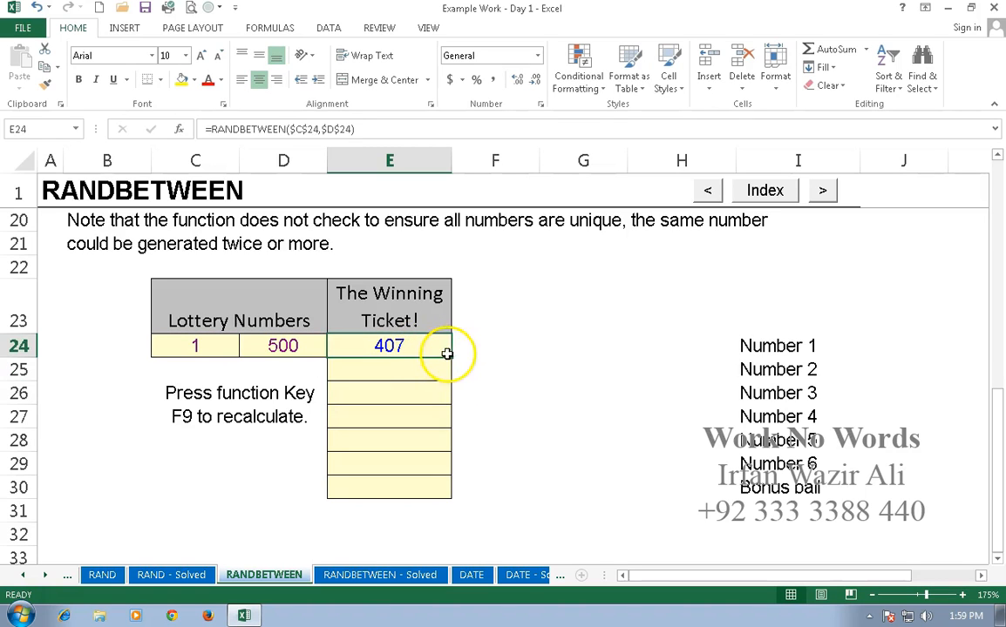
left_click_drag(451, 357, 448, 493)
left_click(492, 376)
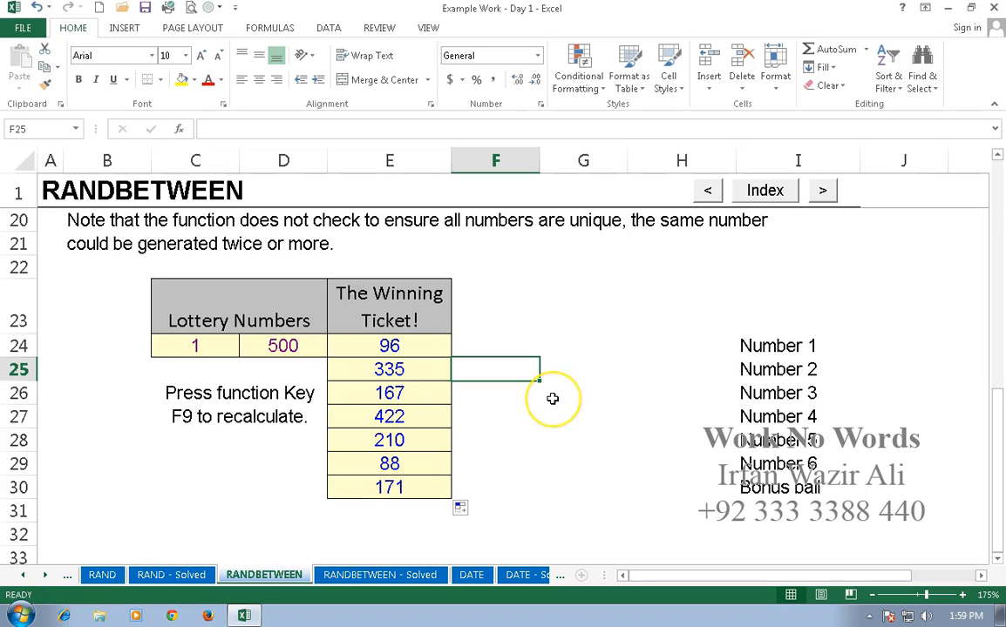
Recalculate the worksheet repeatedly to examine the random lottery numbers drawn in the Winning Ticket column.
key("F9")
key("F9")
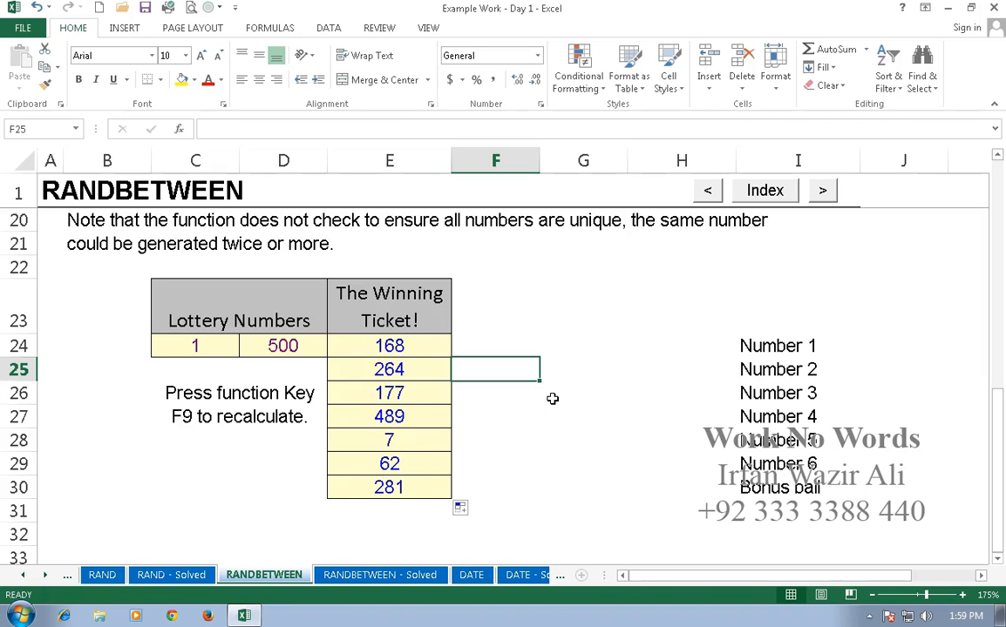
key("F9")
key("F9")
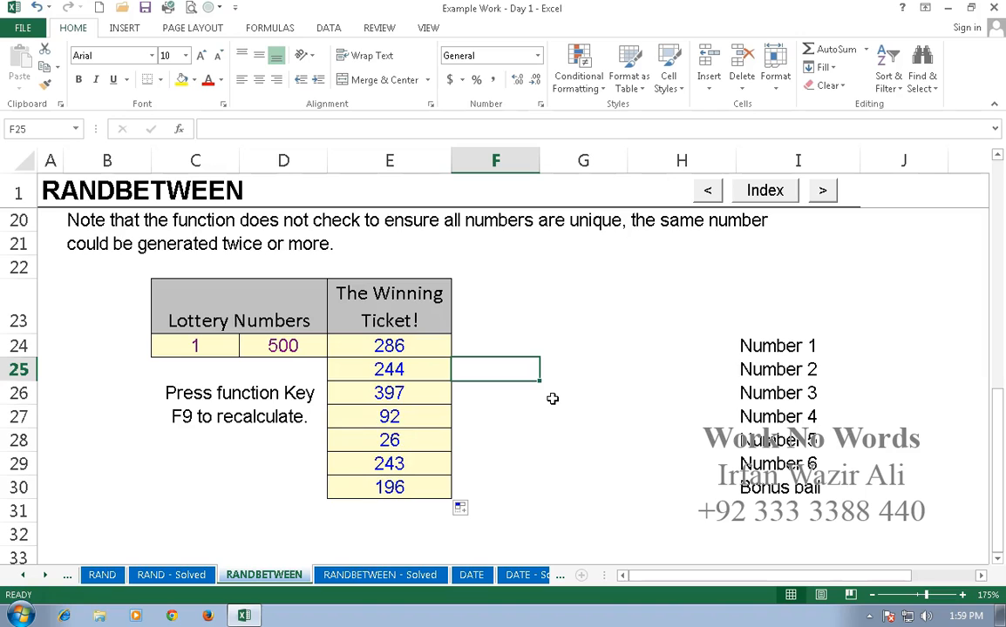
key("F9")
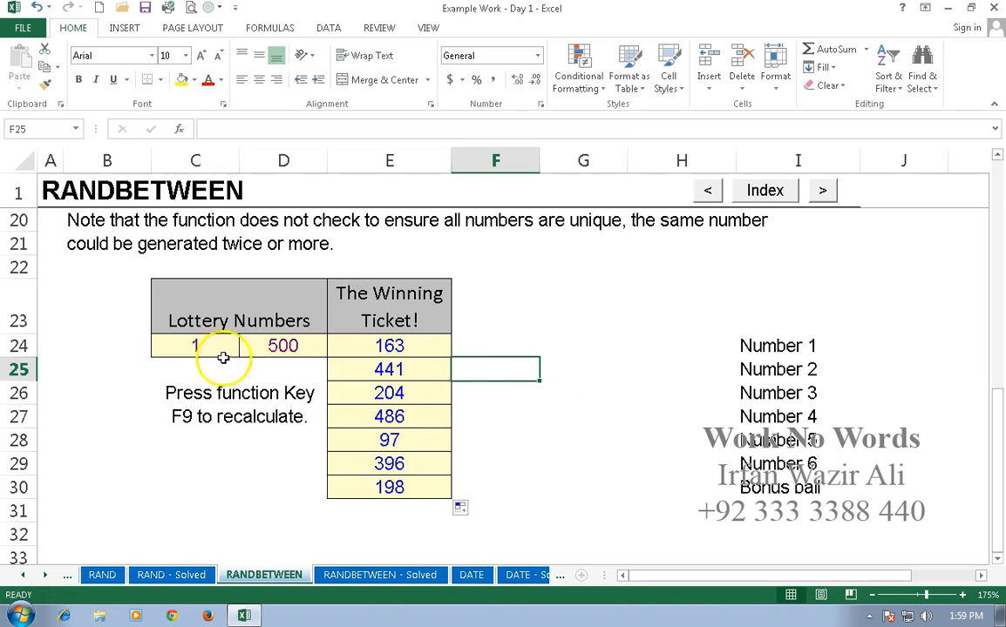
key("F9")
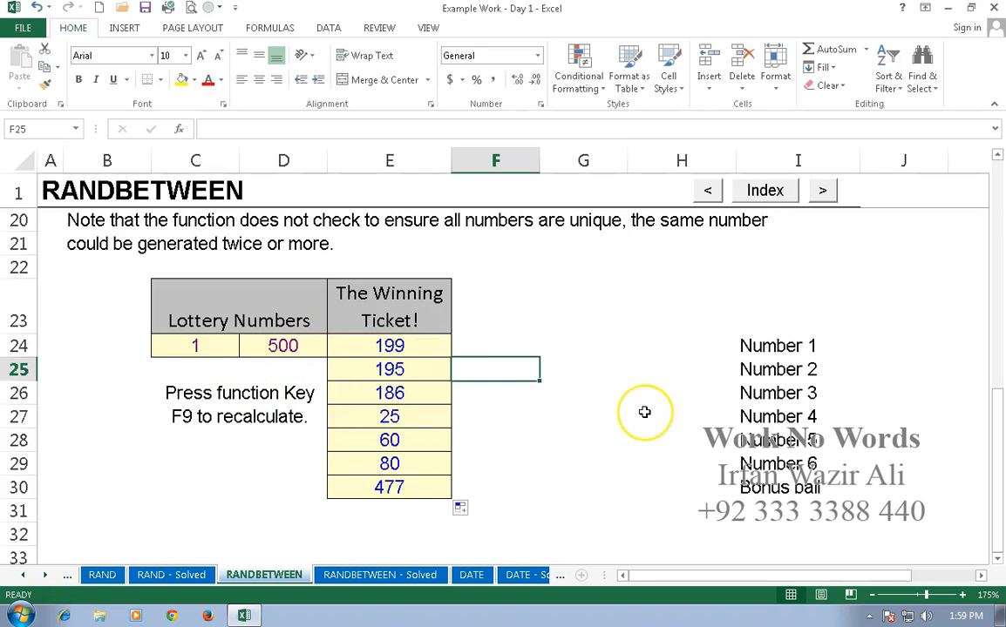
key("F9")
key("F9")
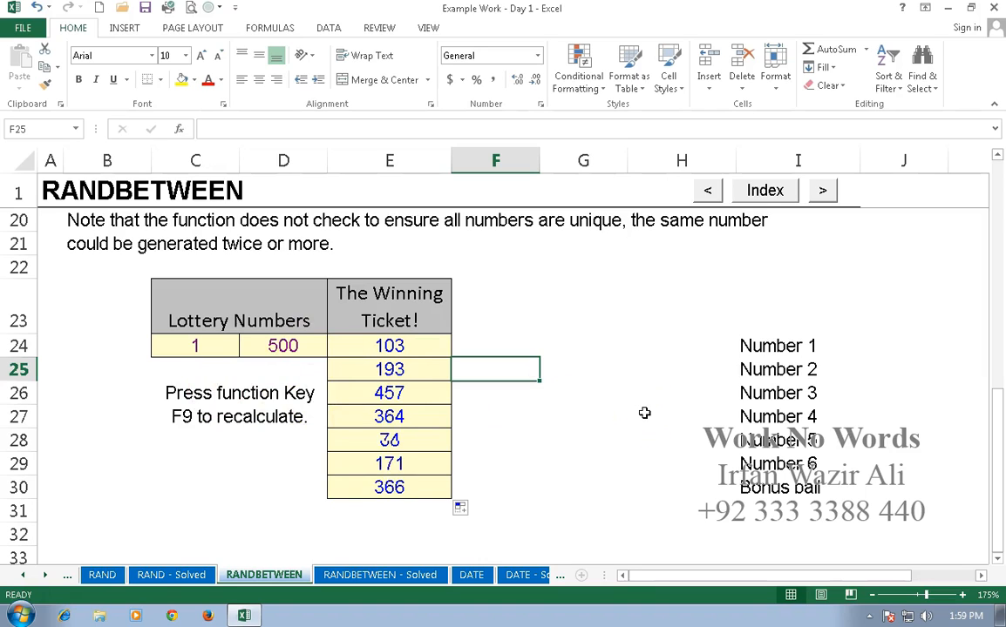